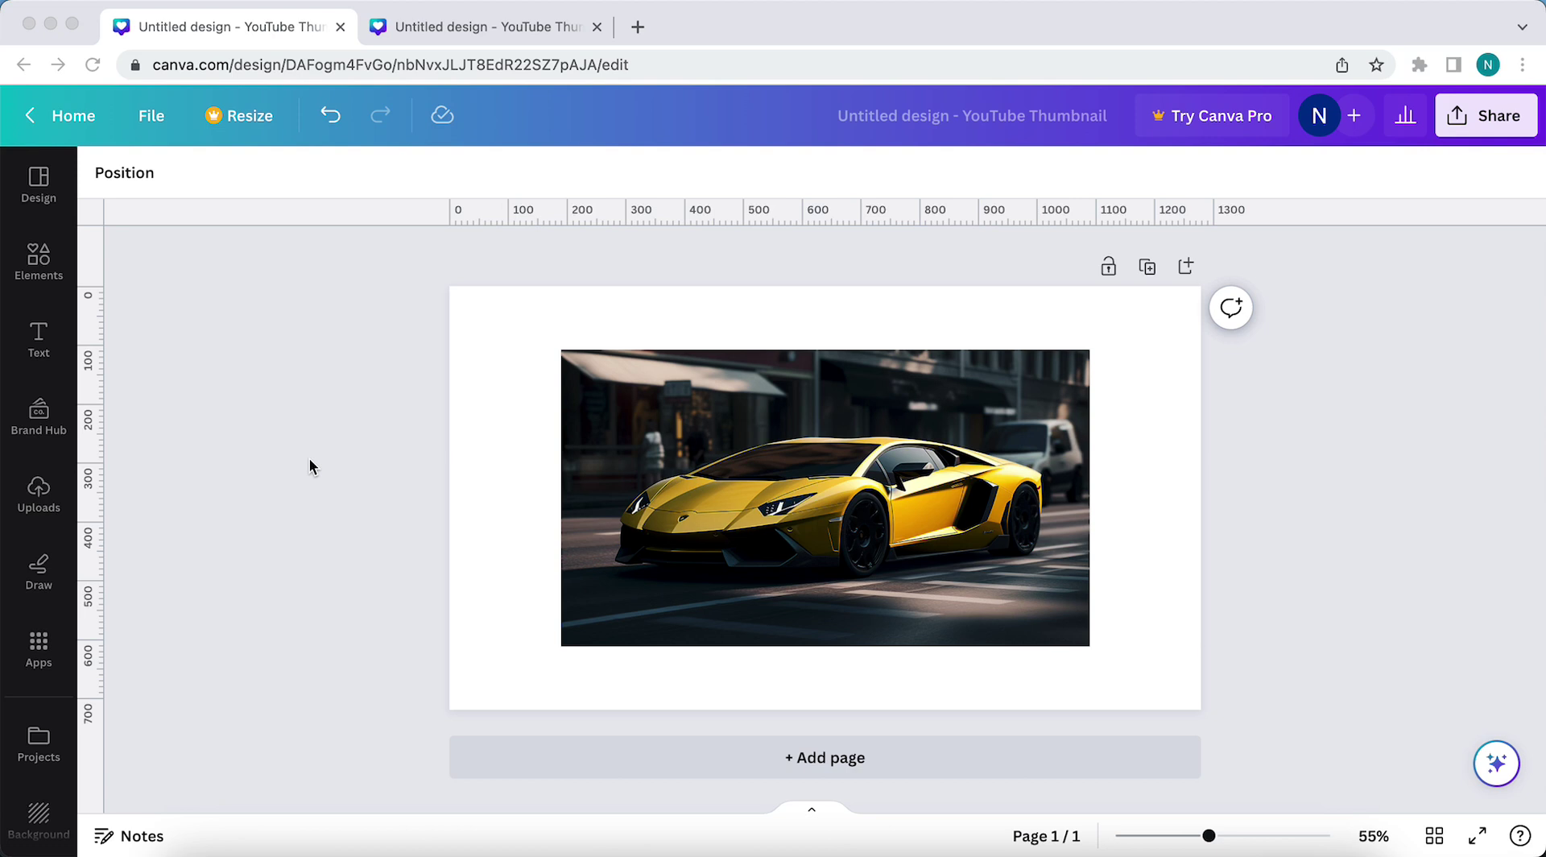
# Try to remove the background of the car photo with BG Remover
pyautogui.click(868, 394)
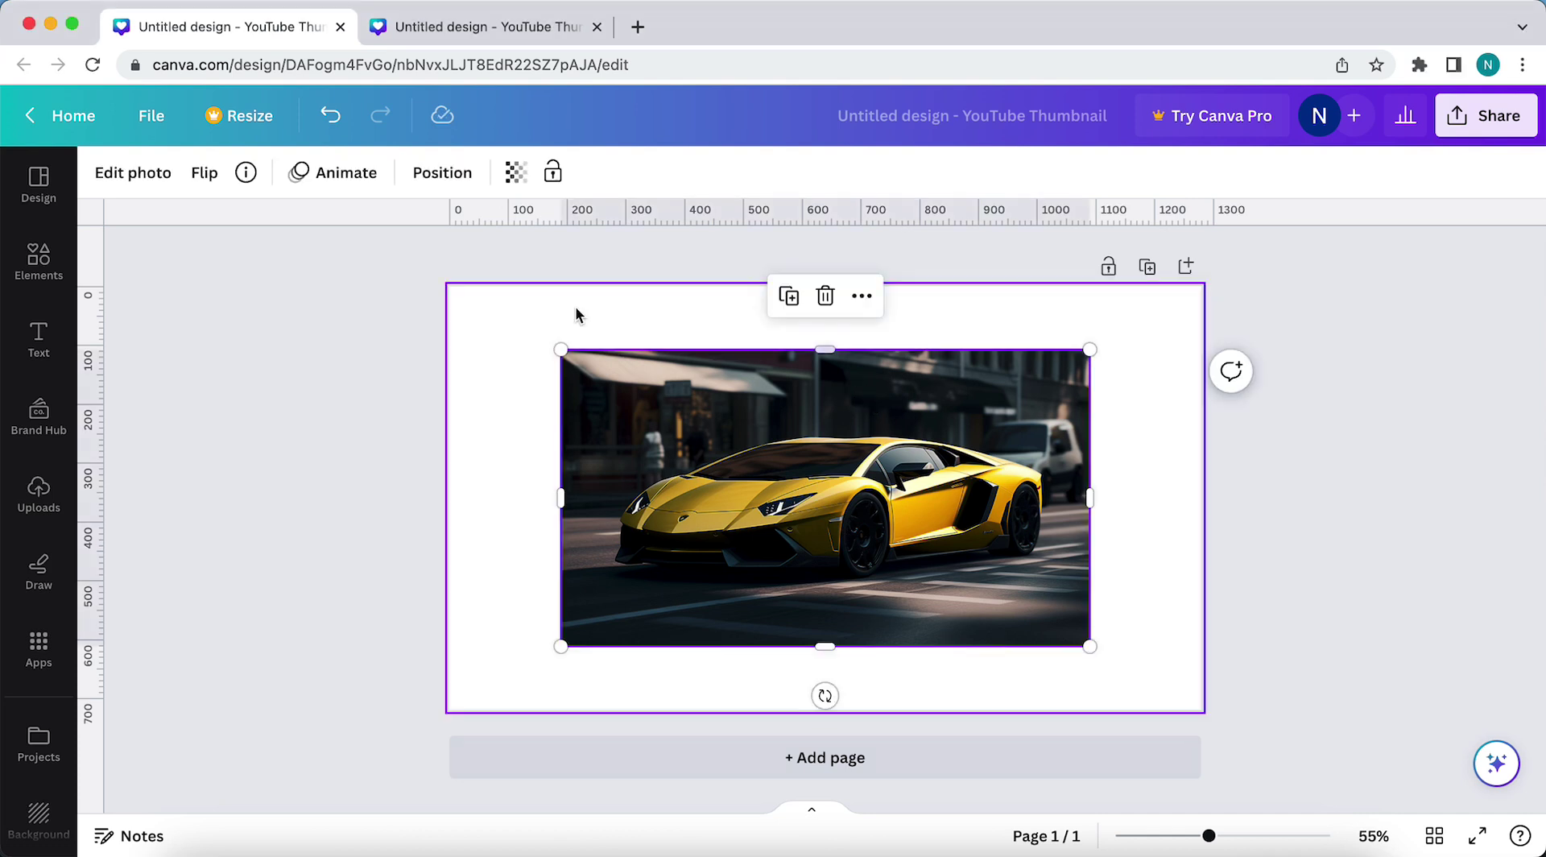
pyautogui.click(131, 173)
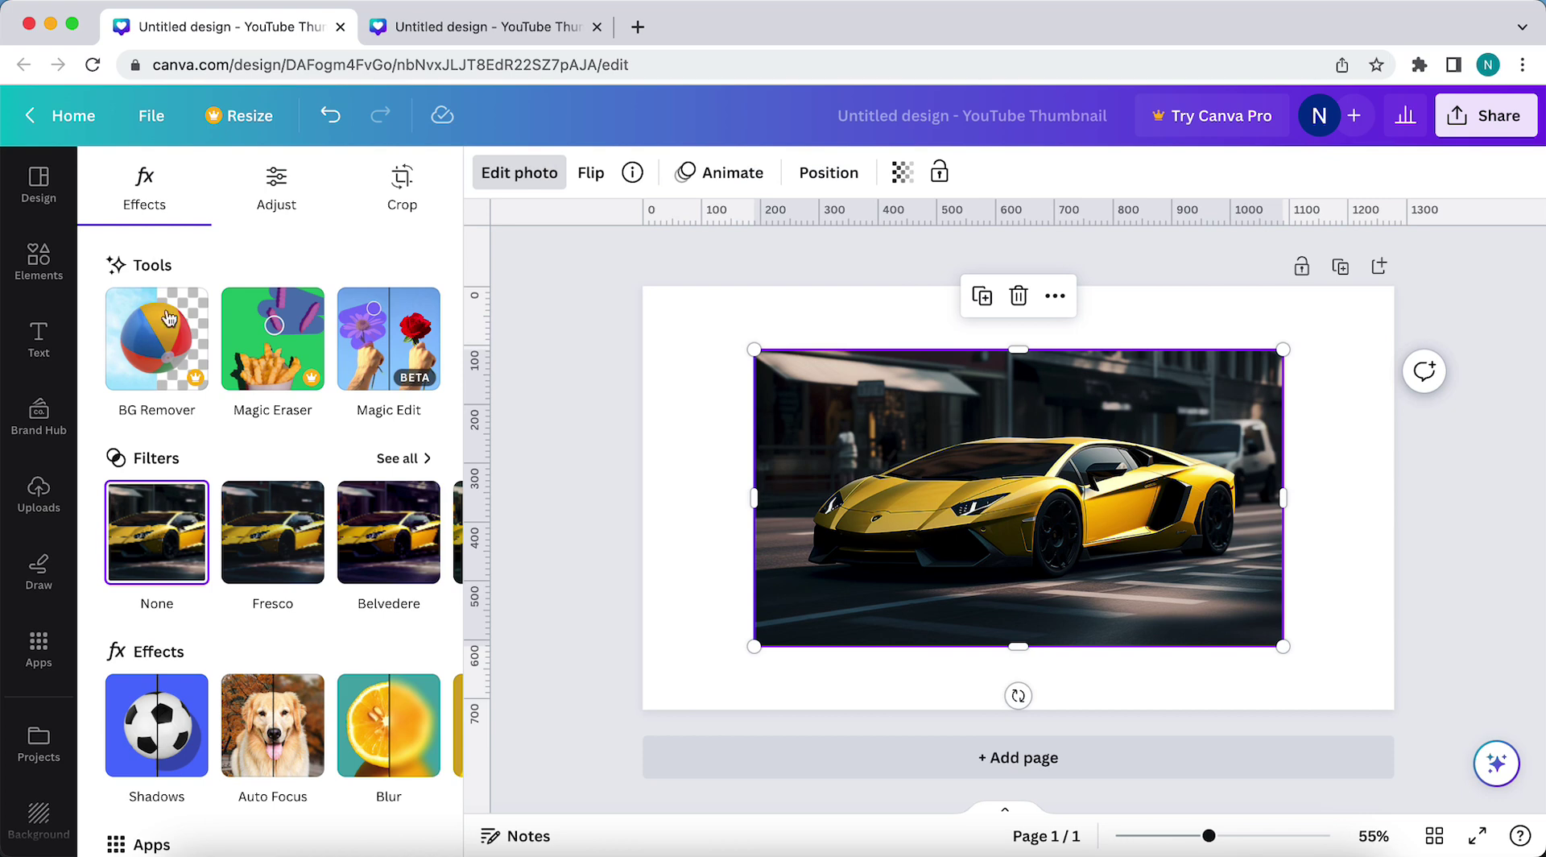
pyautogui.click(146, 342)
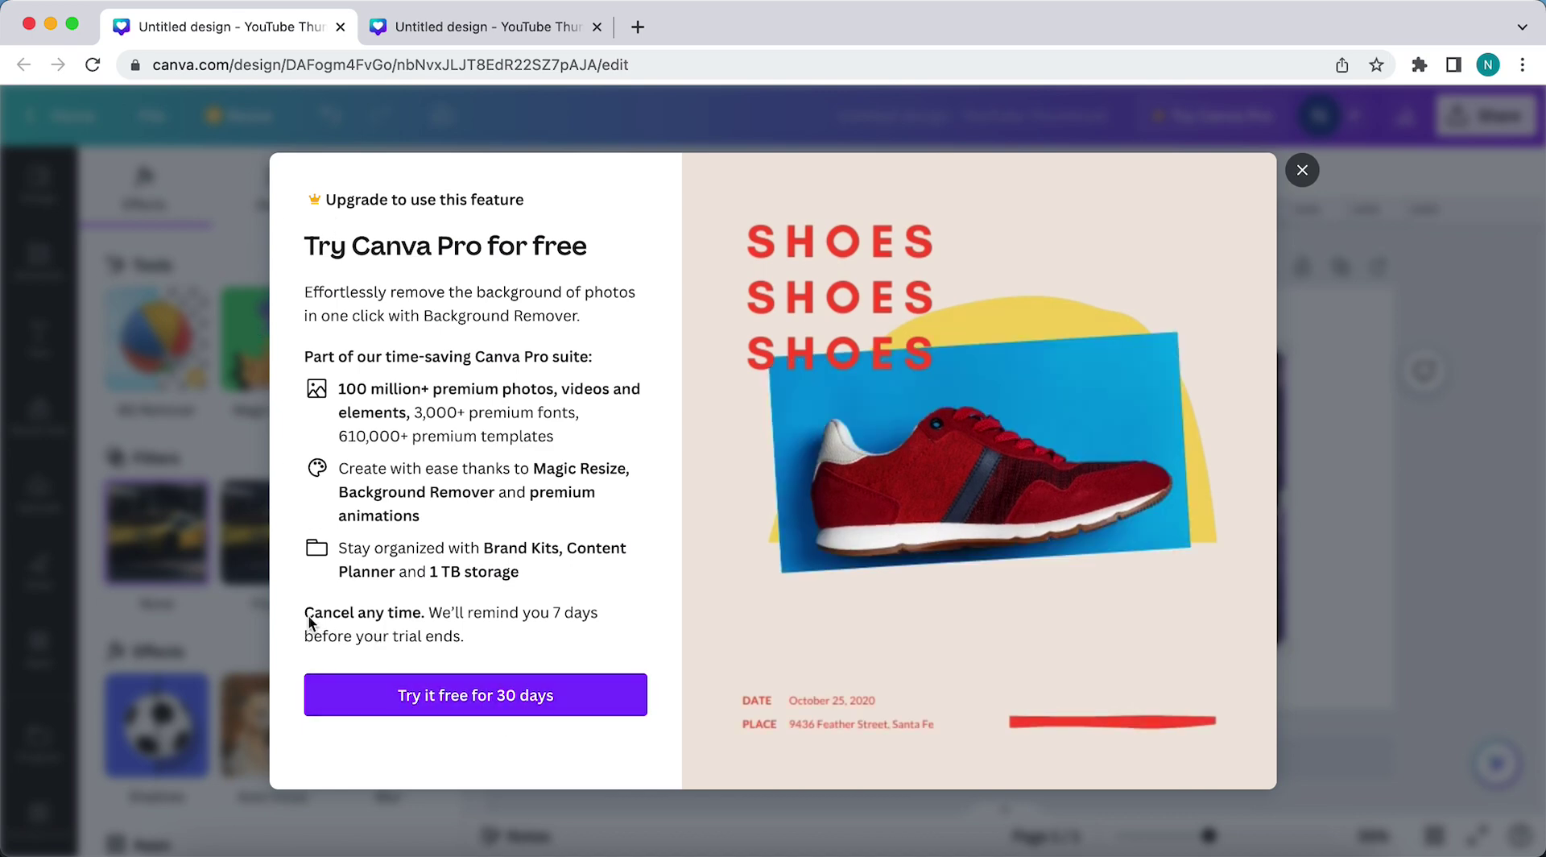
pyautogui.click(205, 270)
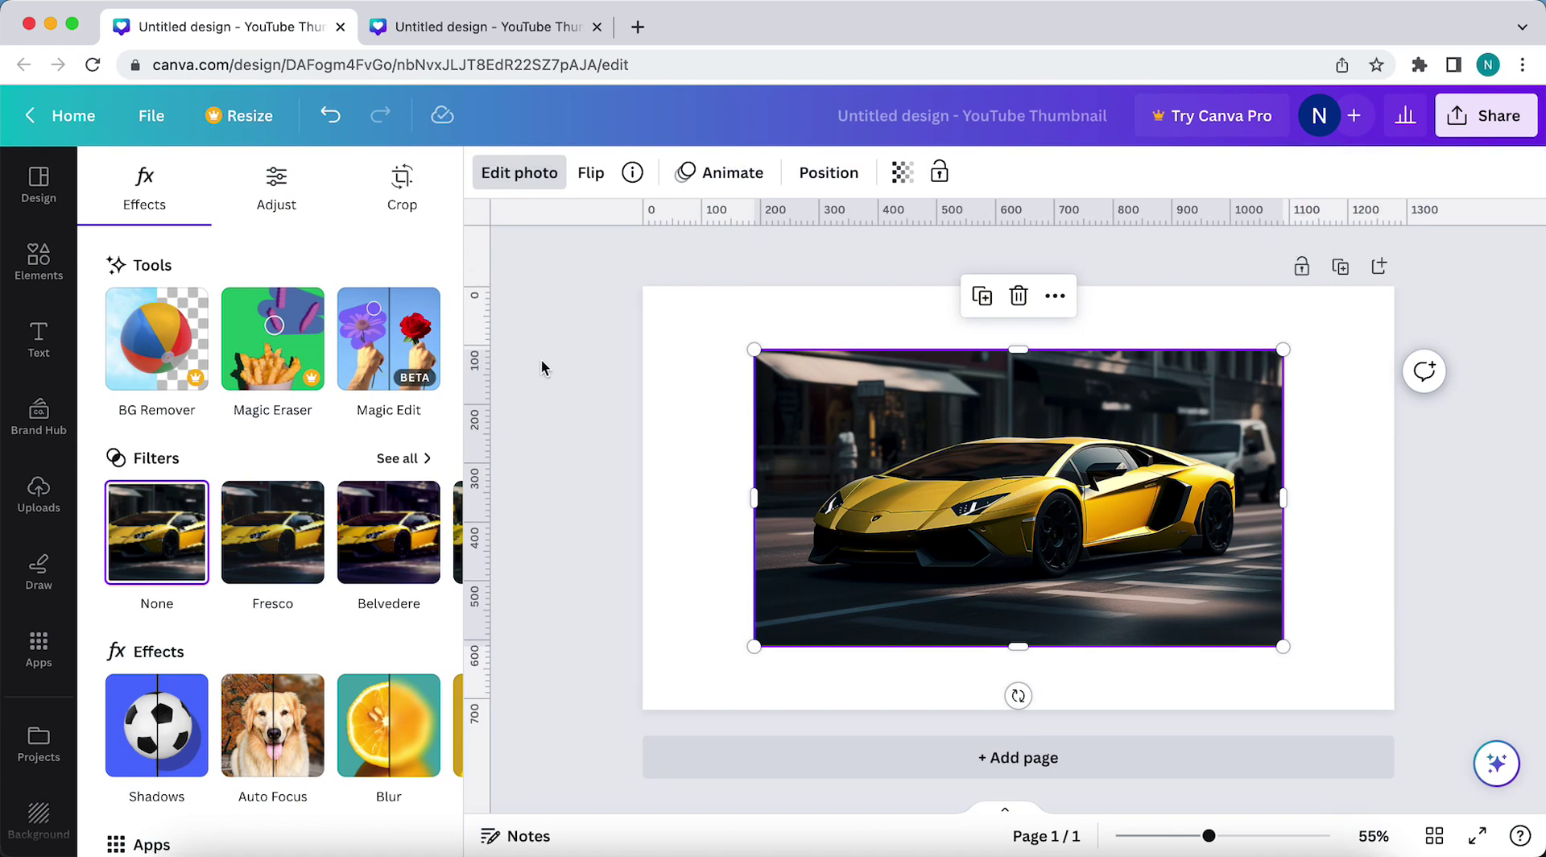
# In the second open thumbnail design, duplicate the car photo and set the copy as the page background
pyautogui.click(459, 33)
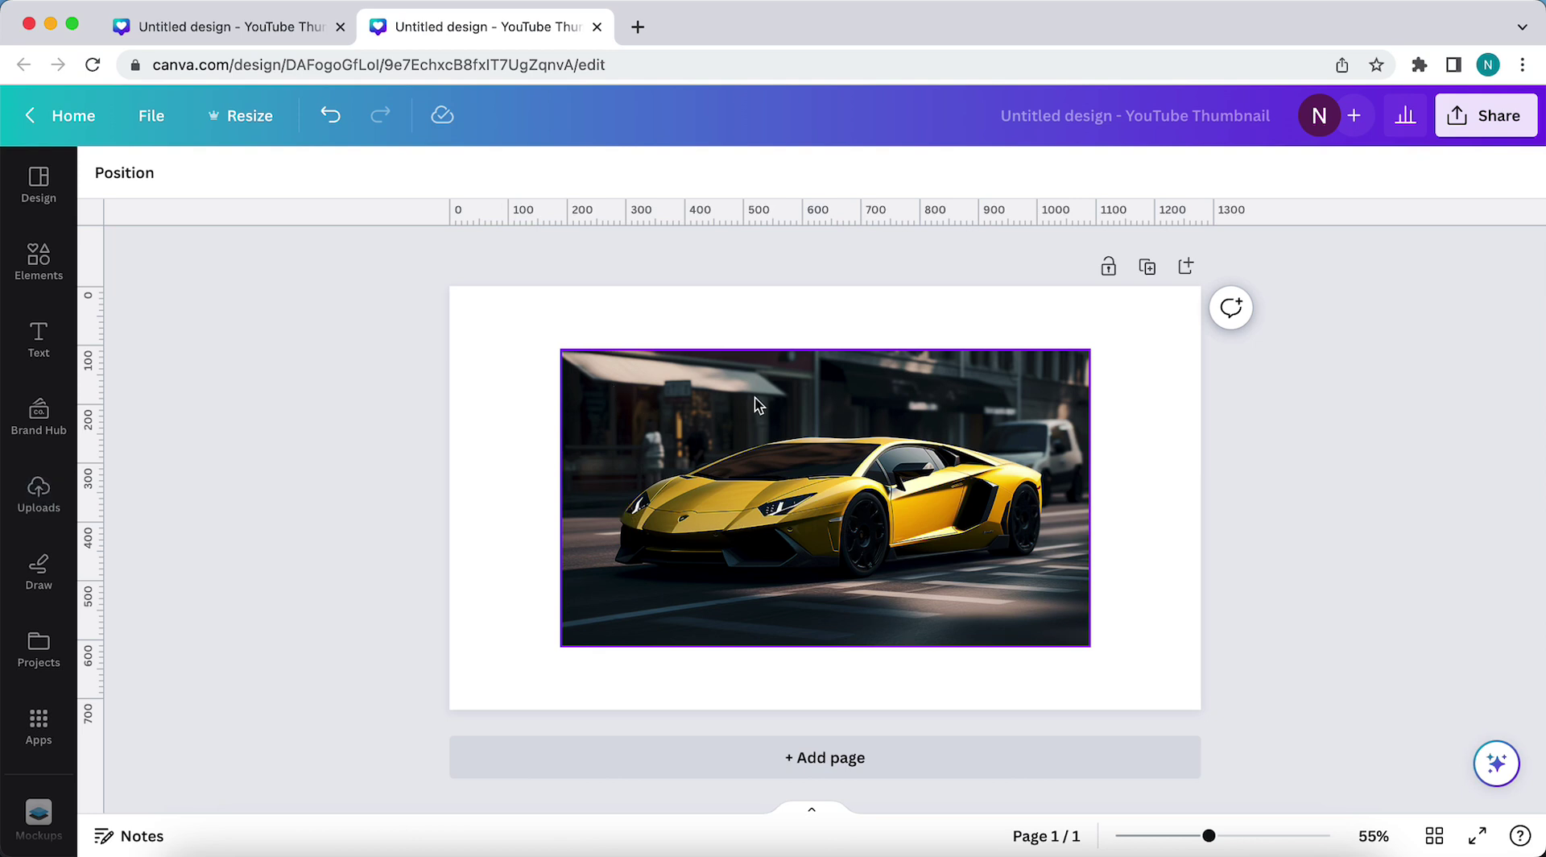
pyautogui.click(834, 472)
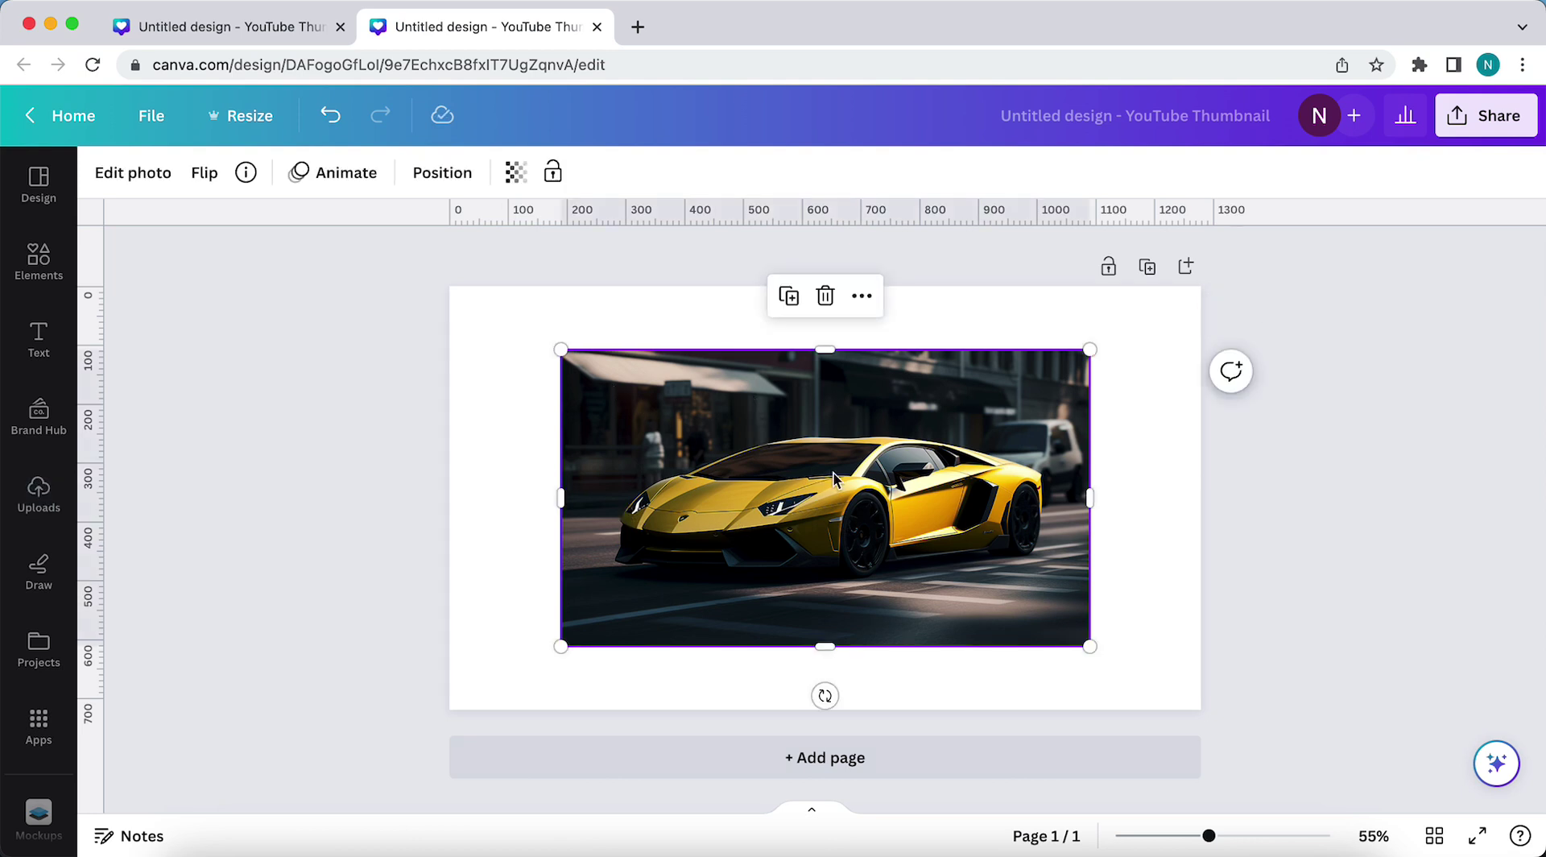
pyautogui.press('super+d')
pyautogui.moveTo(834, 472); pyautogui.dragTo(880, 495)
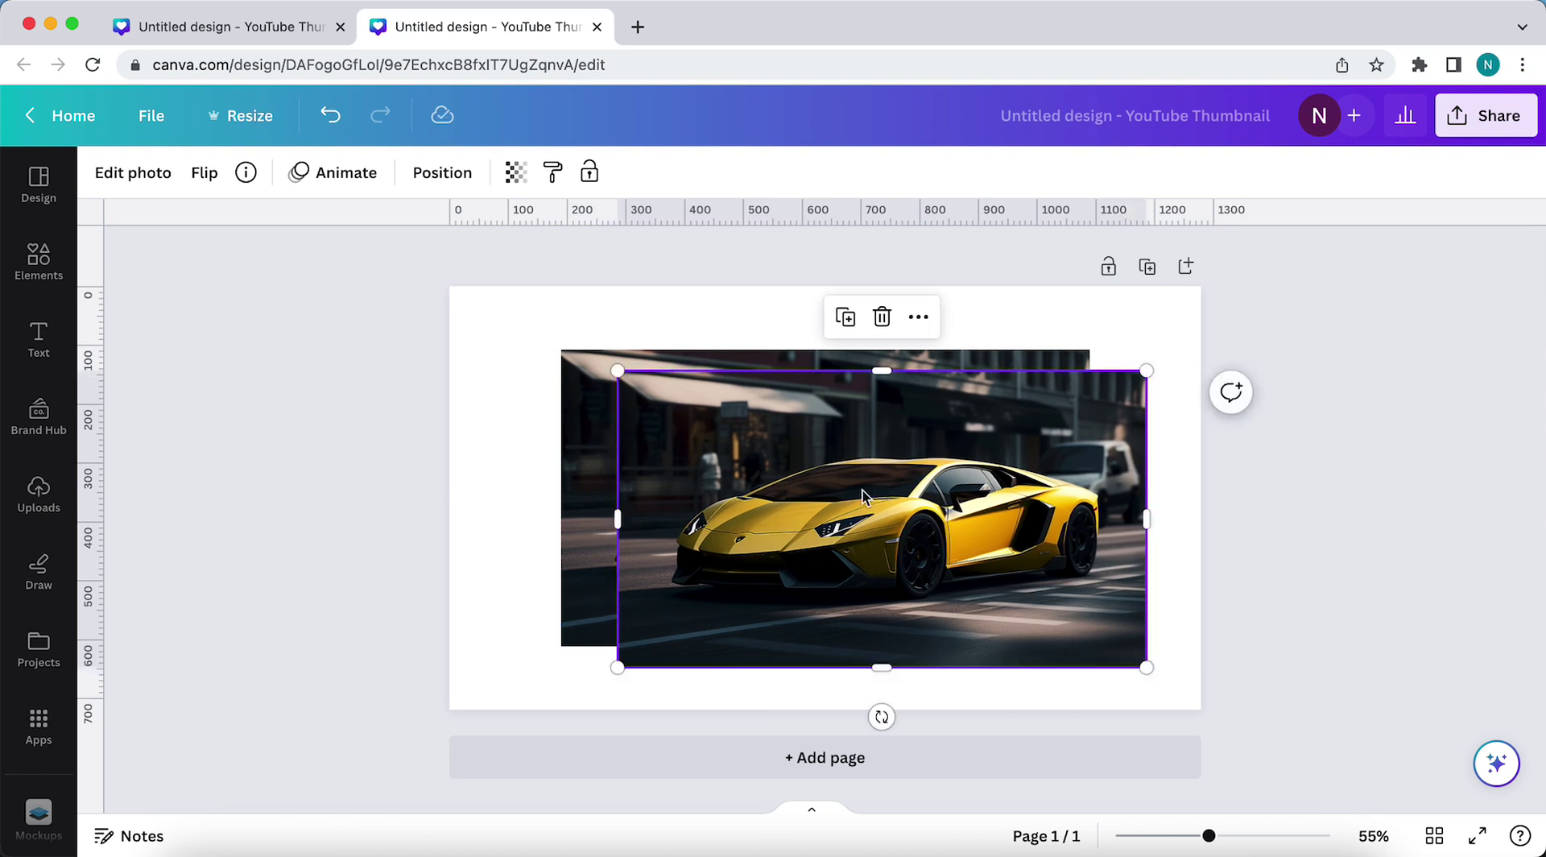
pyautogui.rightClick(863, 490)
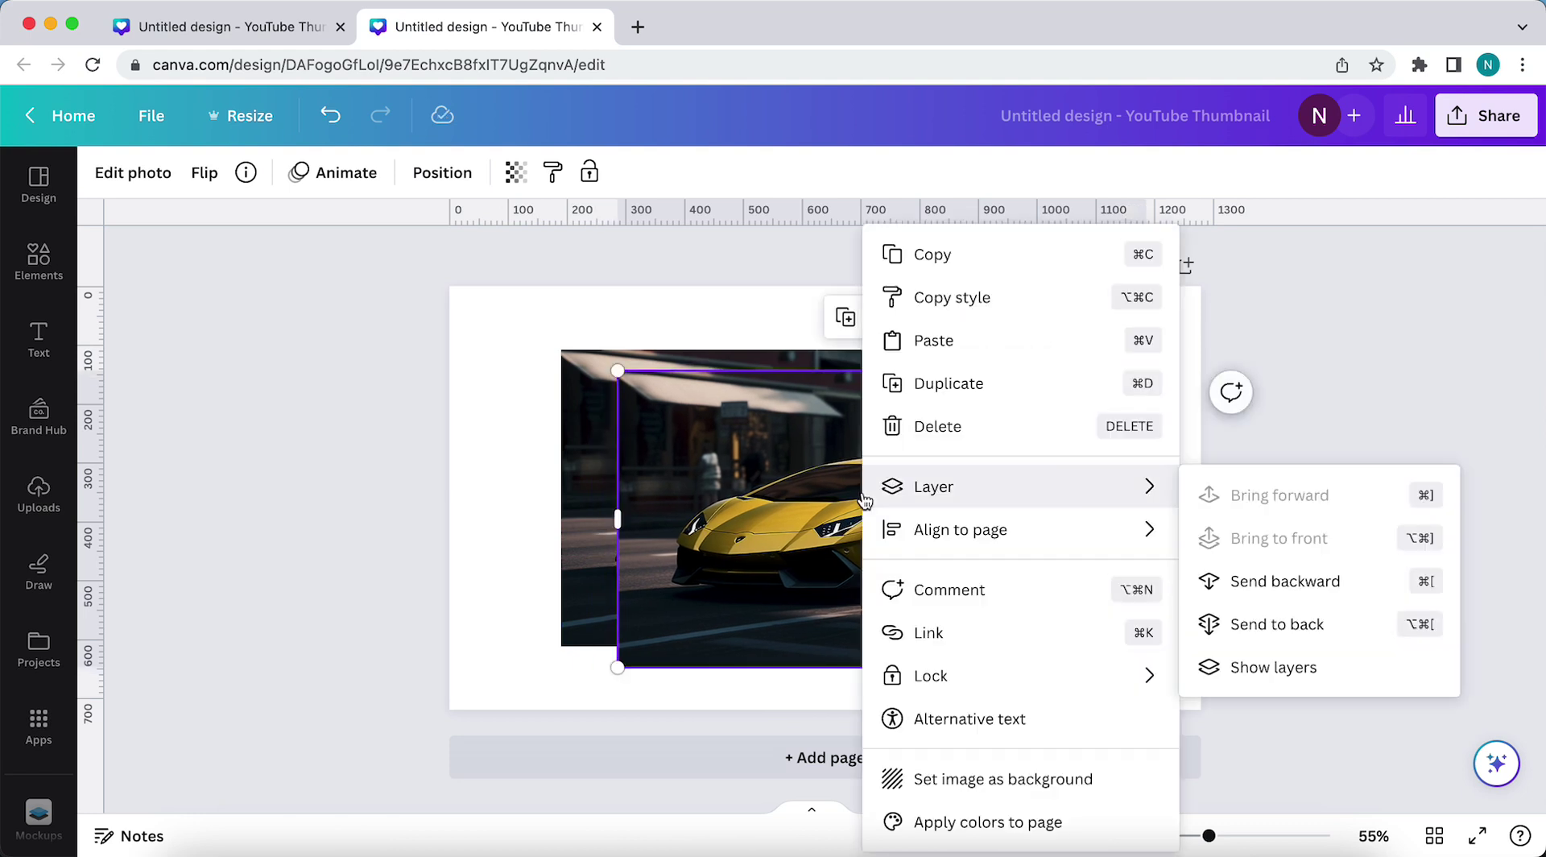
pyautogui.click(965, 779)
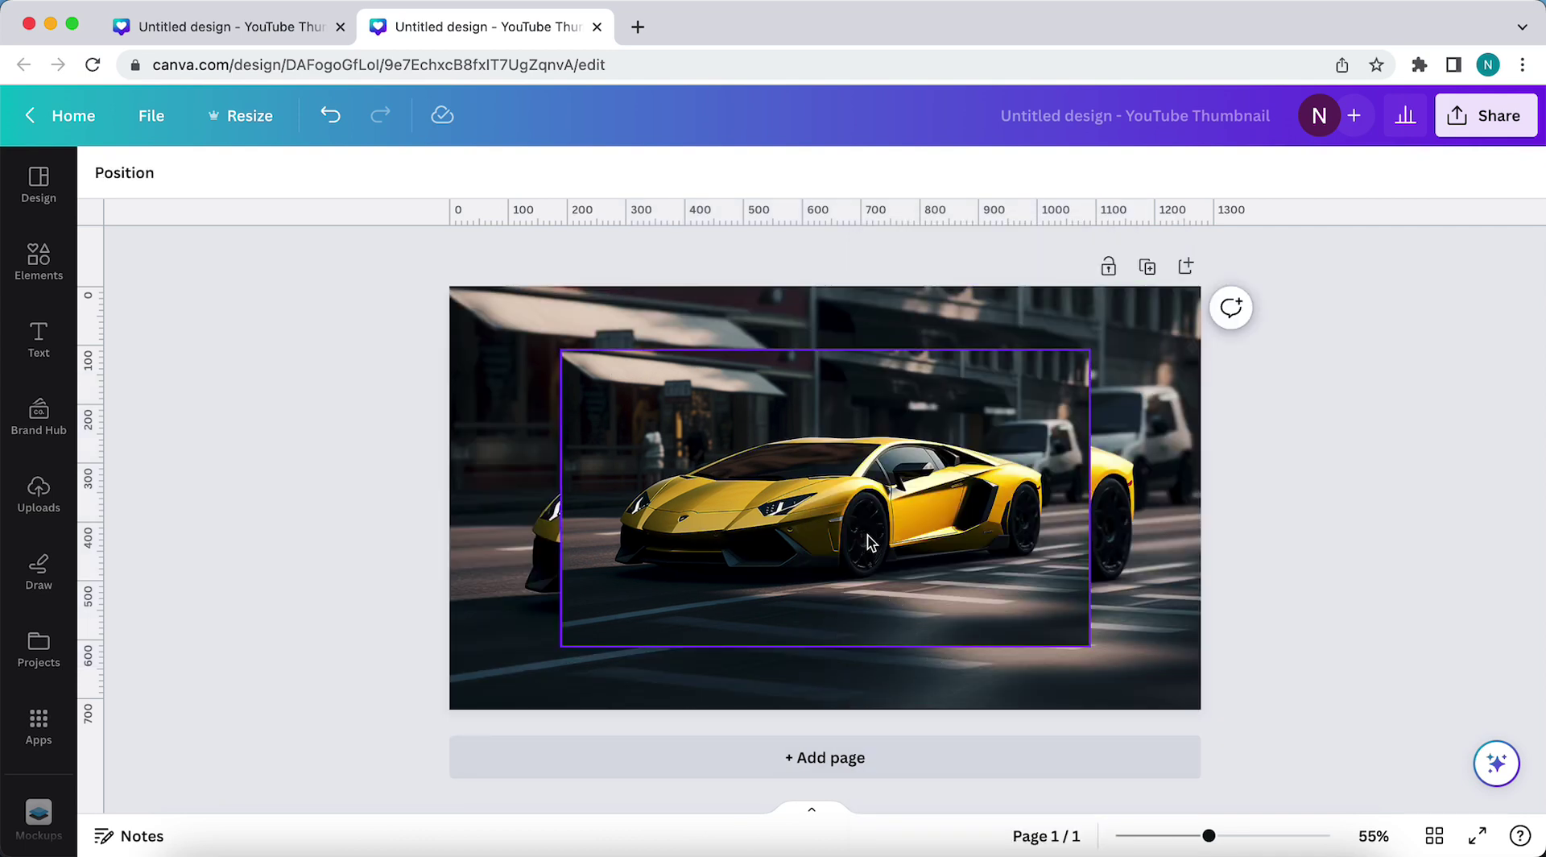
# Enlarge the foreground car photo to cover the whole page, aligned with the background image, and remove its background with BG Remover
pyautogui.moveTo(863, 535); pyautogui.dragTo(753, 464)
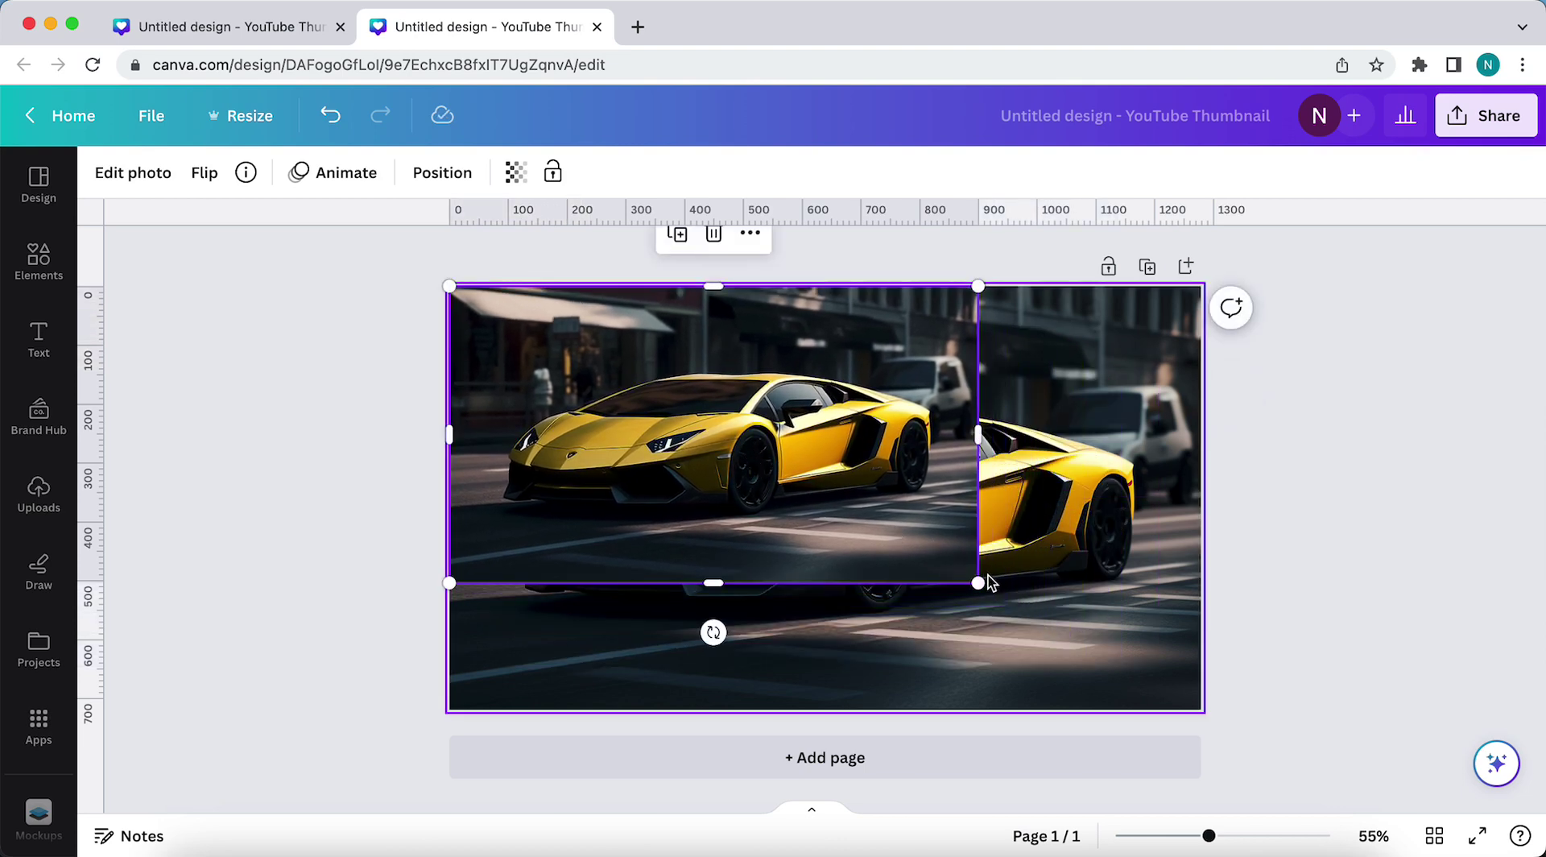
pyautogui.moveTo(980, 582); pyautogui.dragTo(1221, 679)
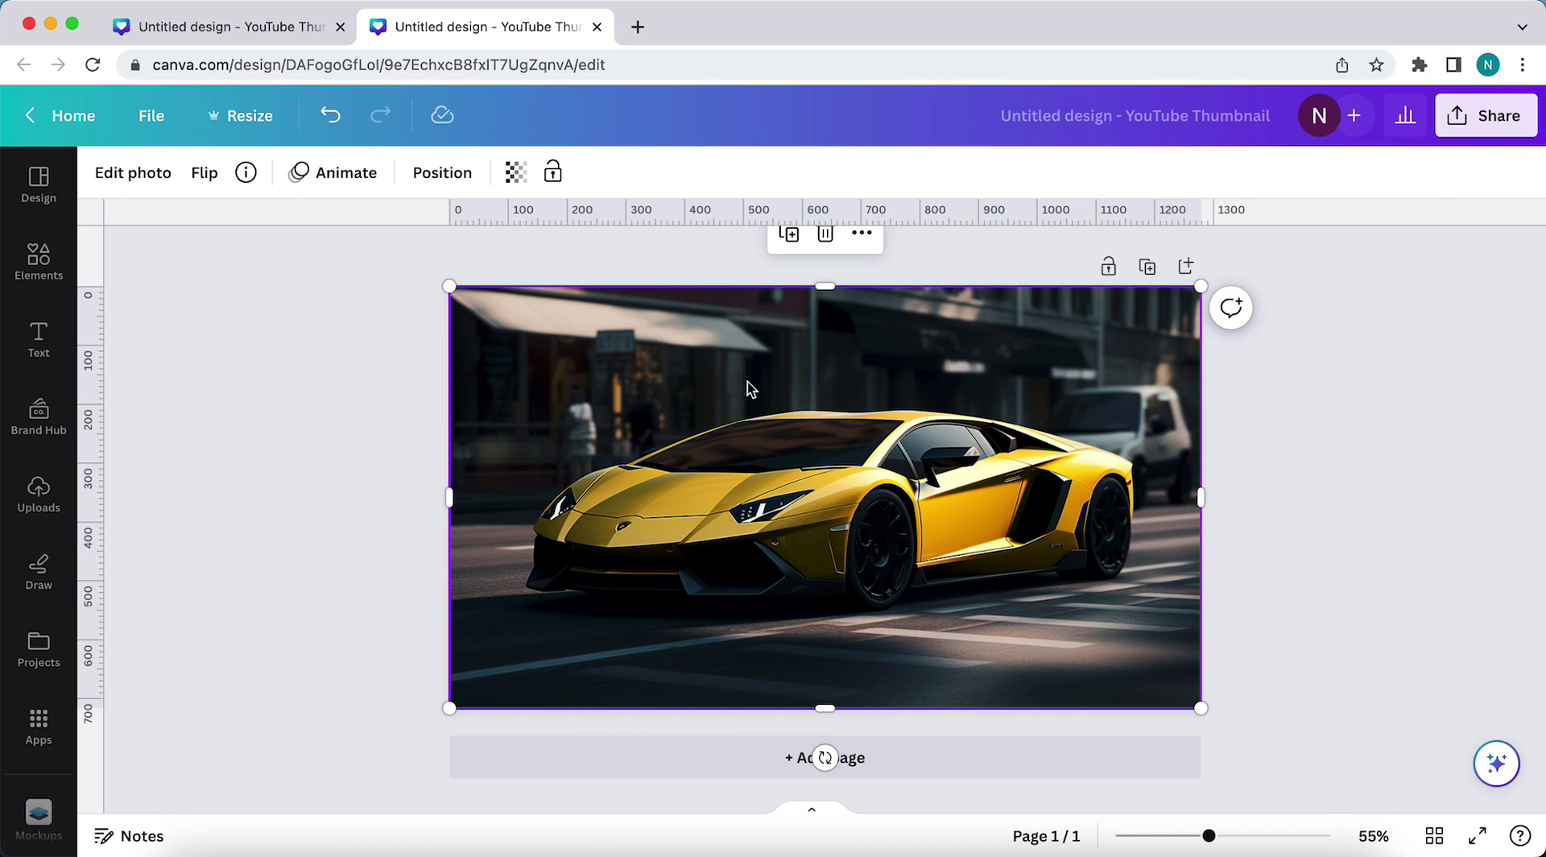
pyautogui.click(149, 174)
pyautogui.click(157, 340)
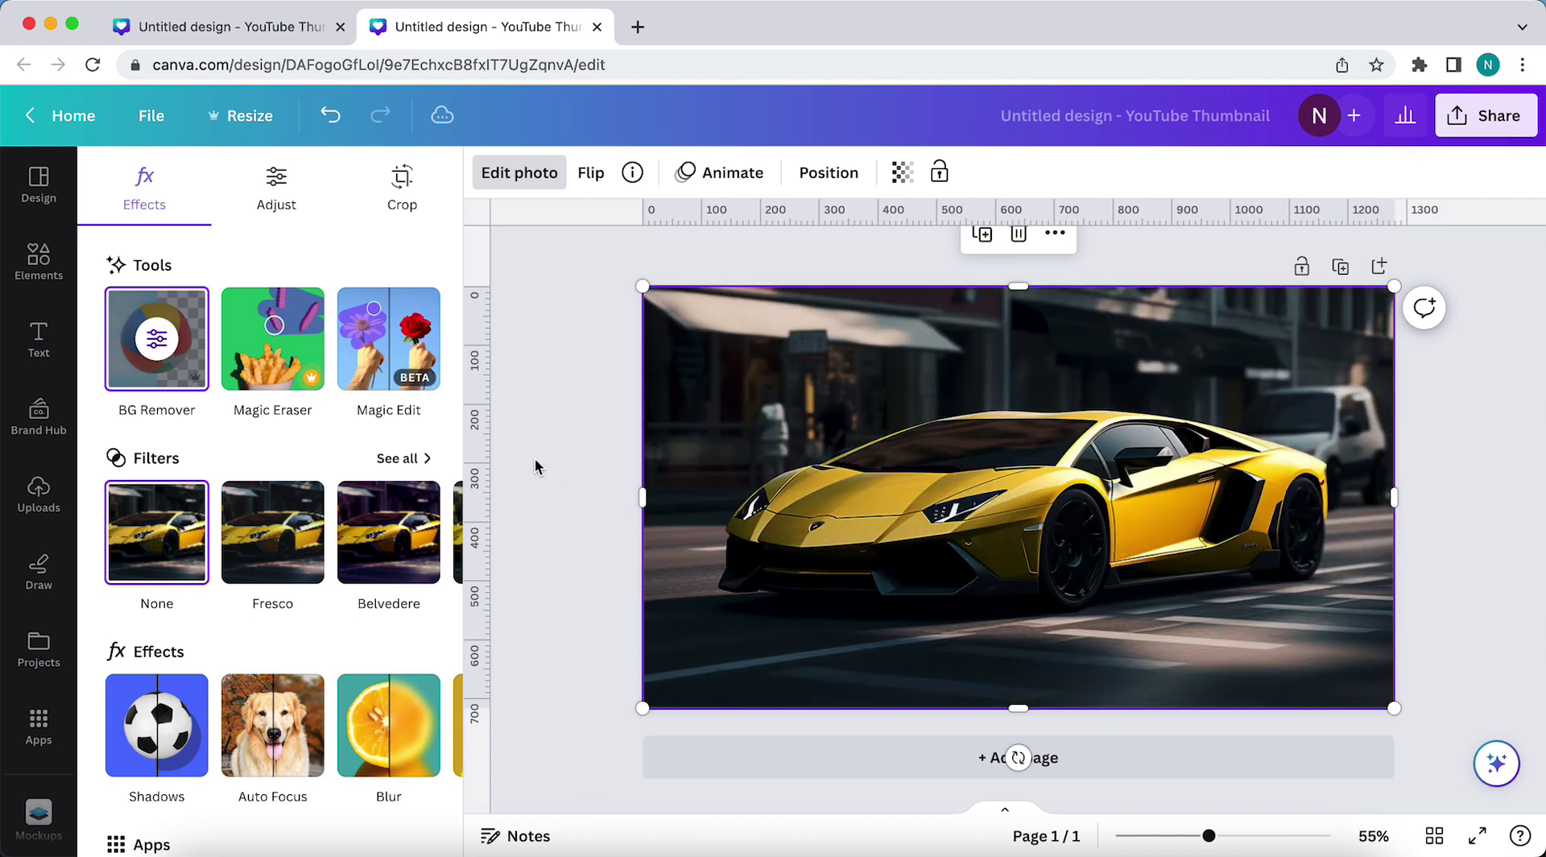
pyautogui.press('Escape')
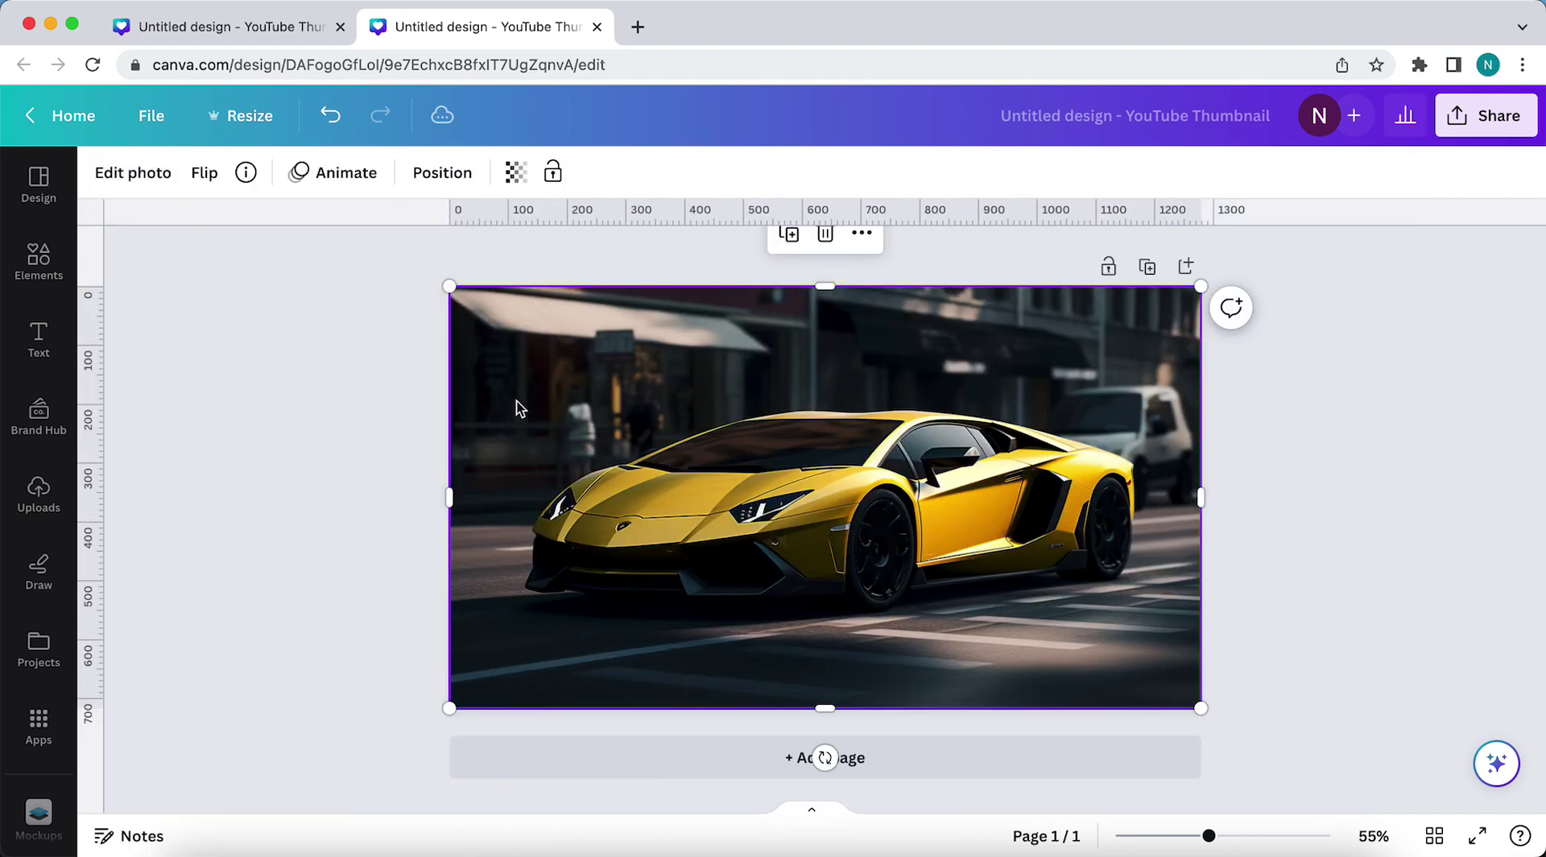
pyautogui.moveTo(449, 294)
pyautogui.mouseDown()
pyautogui.moveTo(636, 437)
pyautogui.moveTo(731, 471)
pyautogui.moveTo(625, 404)
pyautogui.moveTo(593, 357)
pyautogui.moveTo(450, 287)
pyautogui.mouseUp()
# Apply the Blur effect to the background image layer and lower its intensity slightly
pyautogui.click(441, 183)
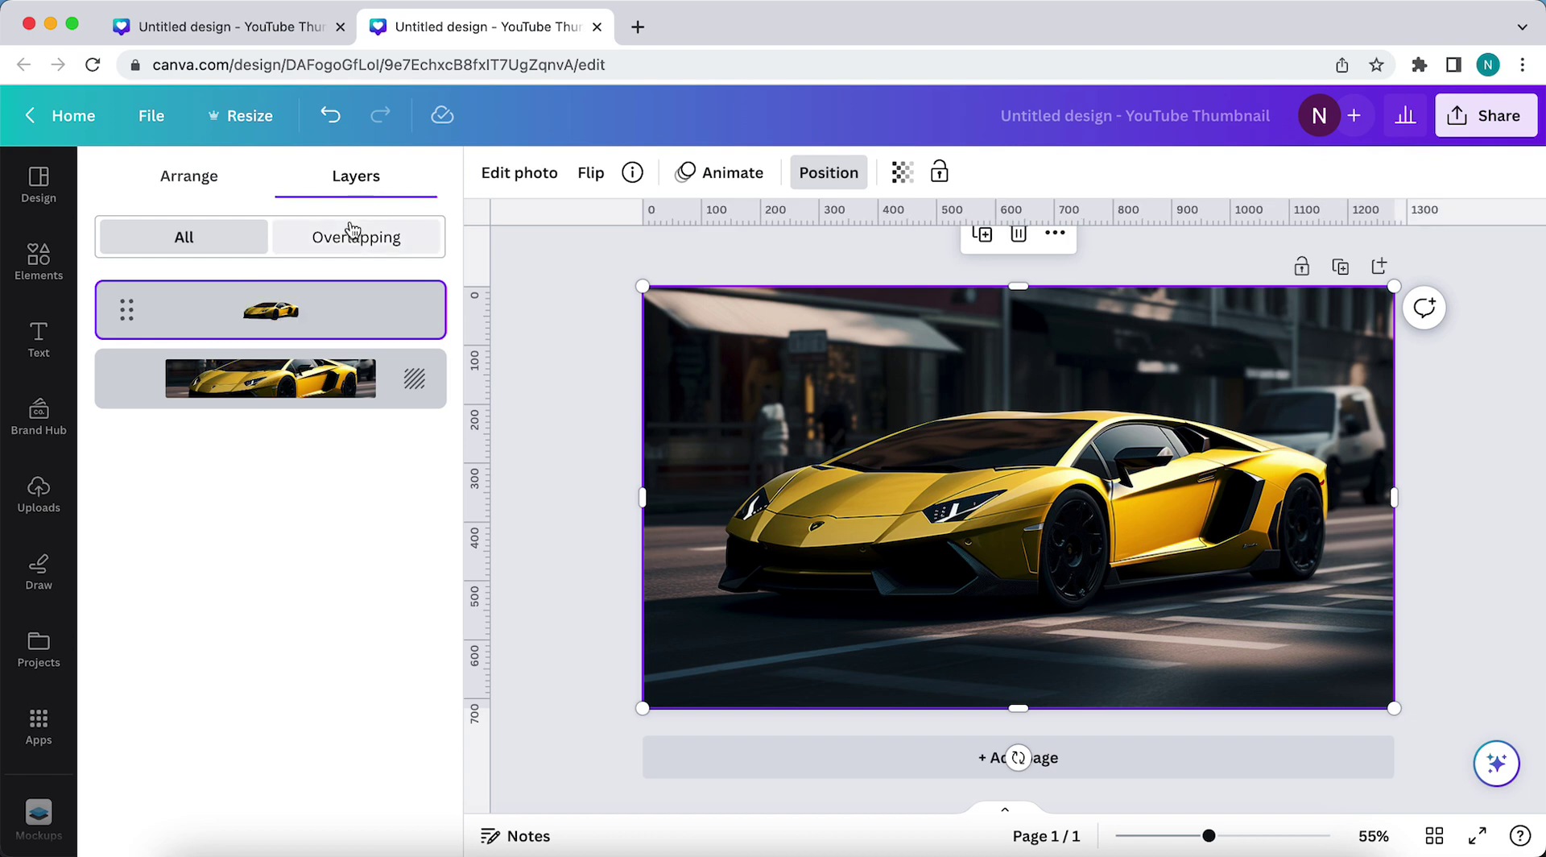
pyautogui.click(306, 387)
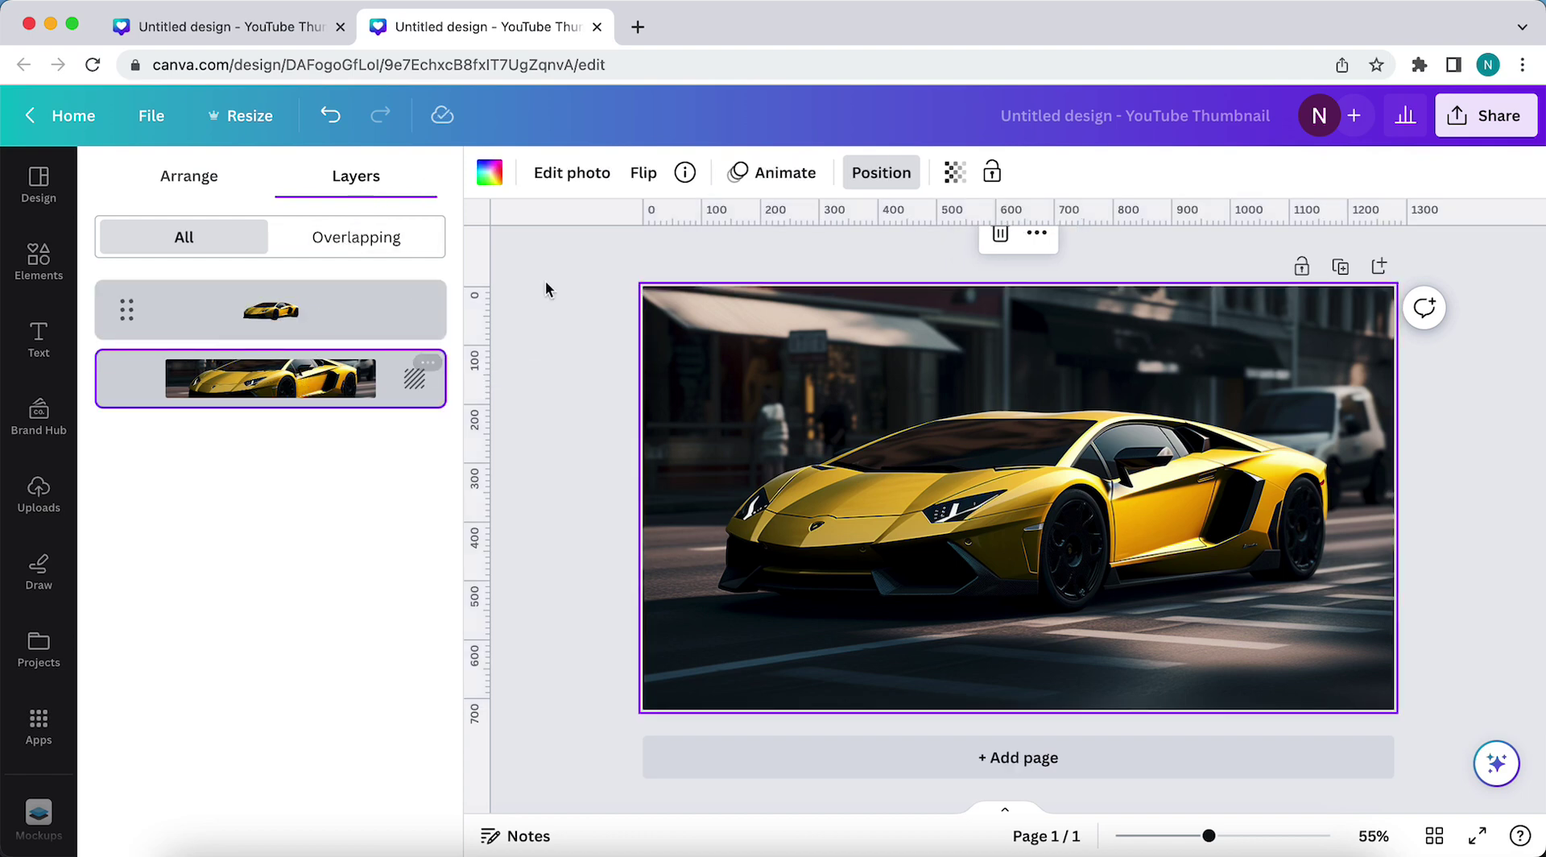
pyautogui.click(567, 176)
pyautogui.scroll(-3, 375, 403)
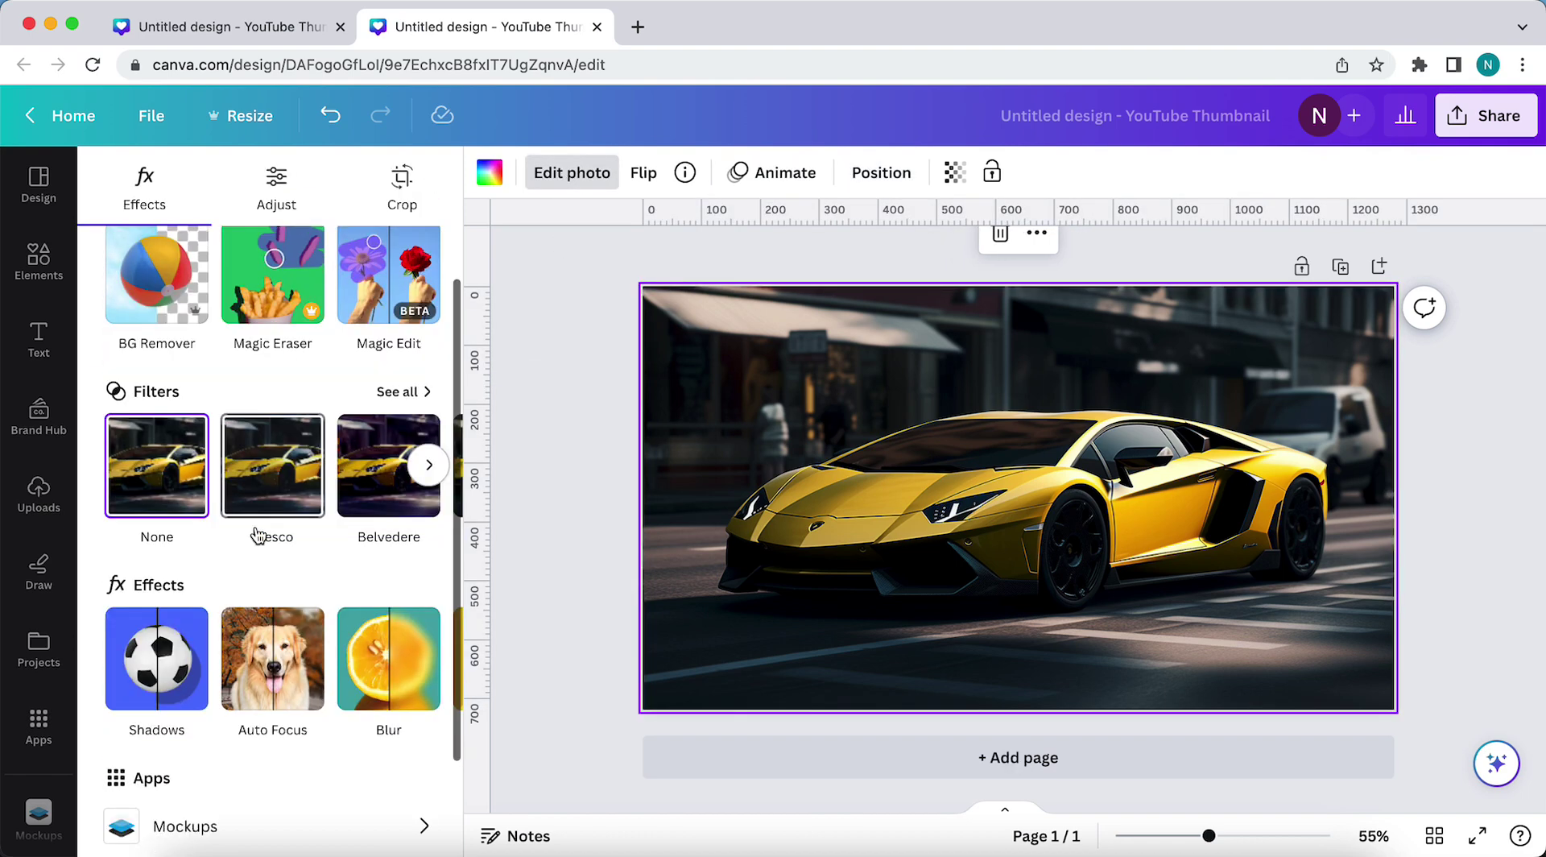
pyautogui.click(372, 556)
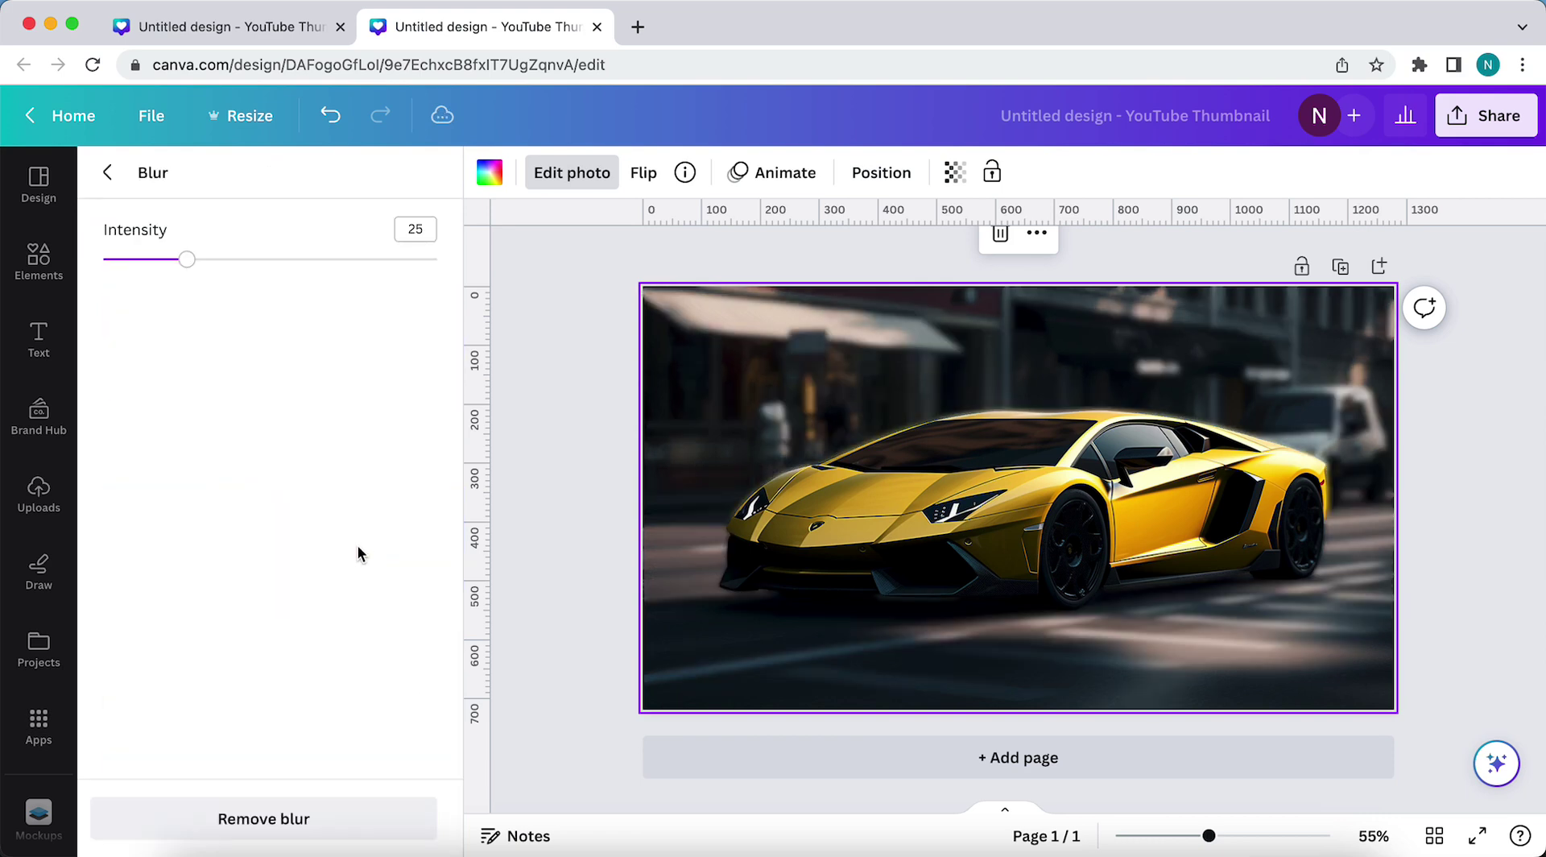
pyautogui.moveTo(195, 270); pyautogui.dragTo(164, 257)
pyautogui.click(107, 172)
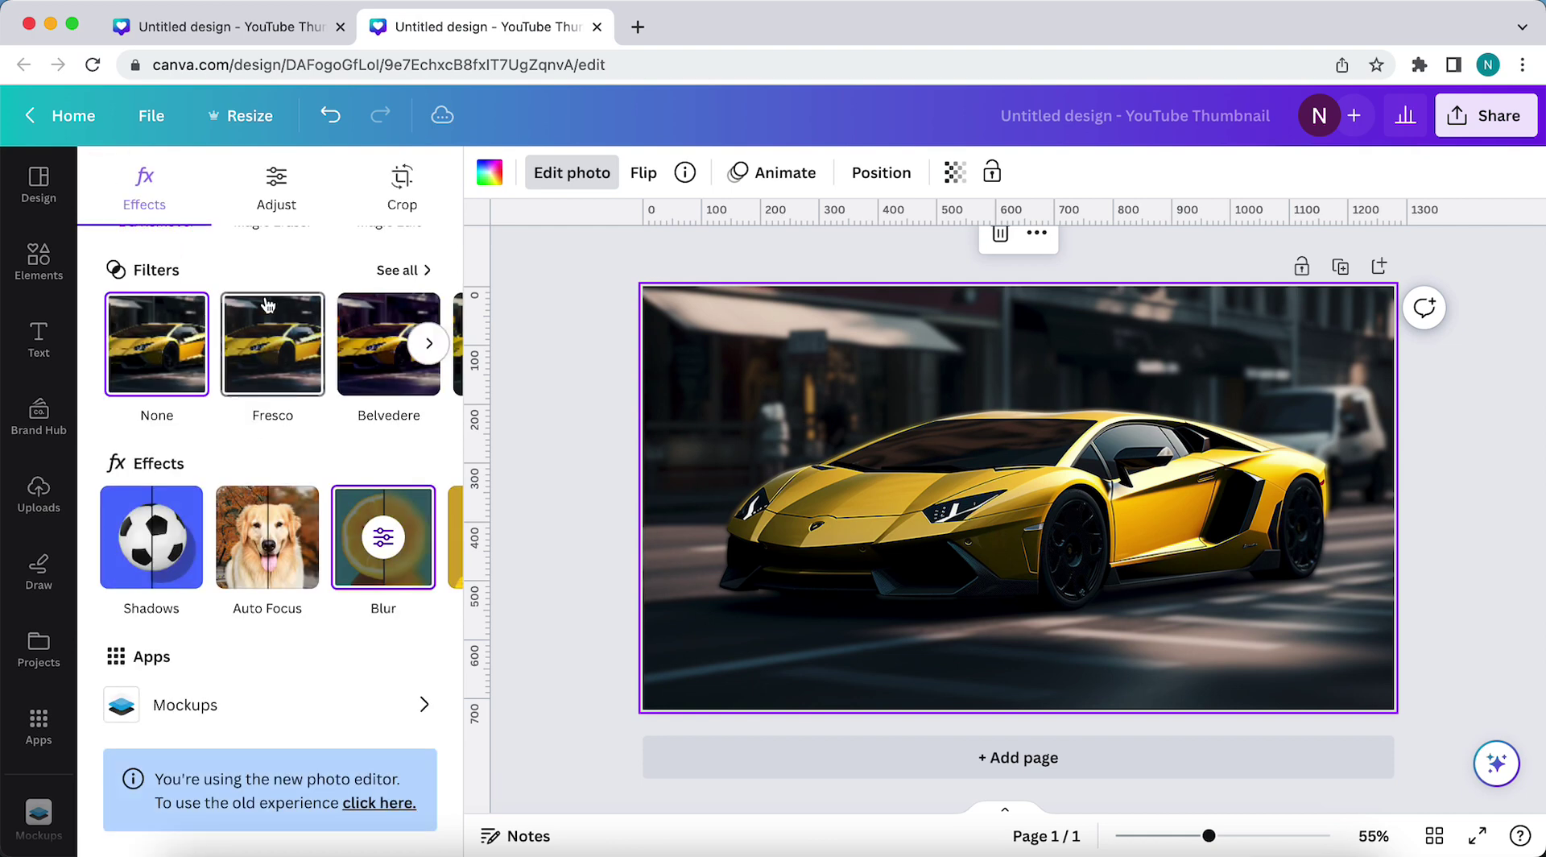
# Set the white balance temperature of the cut-out car to 71
pyautogui.click(271, 211)
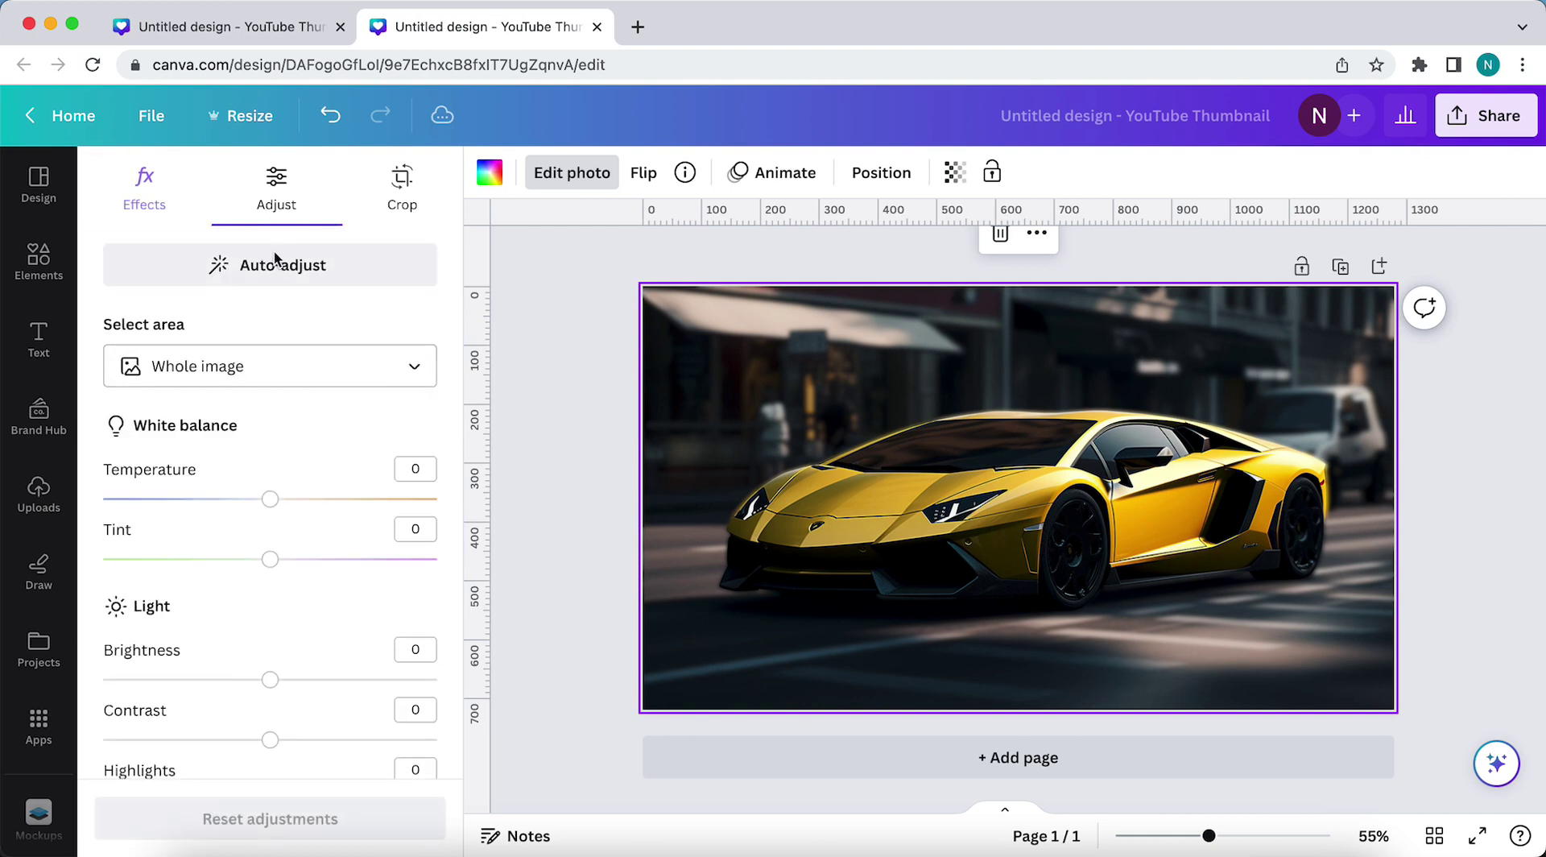
pyautogui.scroll(-1, 306, 461)
pyautogui.moveTo(276, 465)
pyautogui.mouseDown()
pyautogui.moveTo(337, 466)
pyautogui.moveTo(271, 471)
pyautogui.mouseUp()
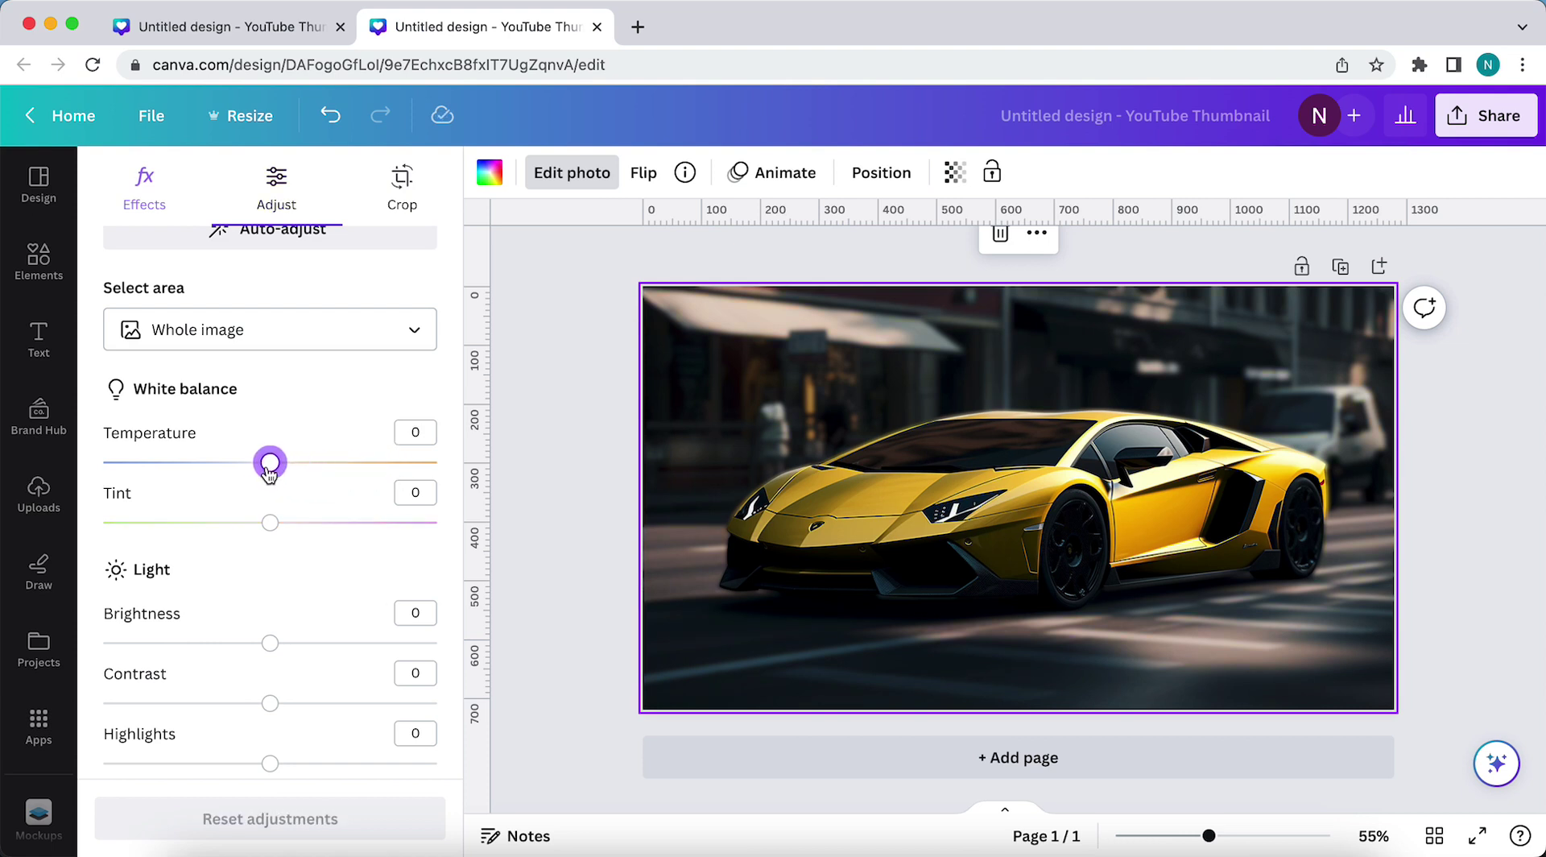
pyautogui.click(907, 548)
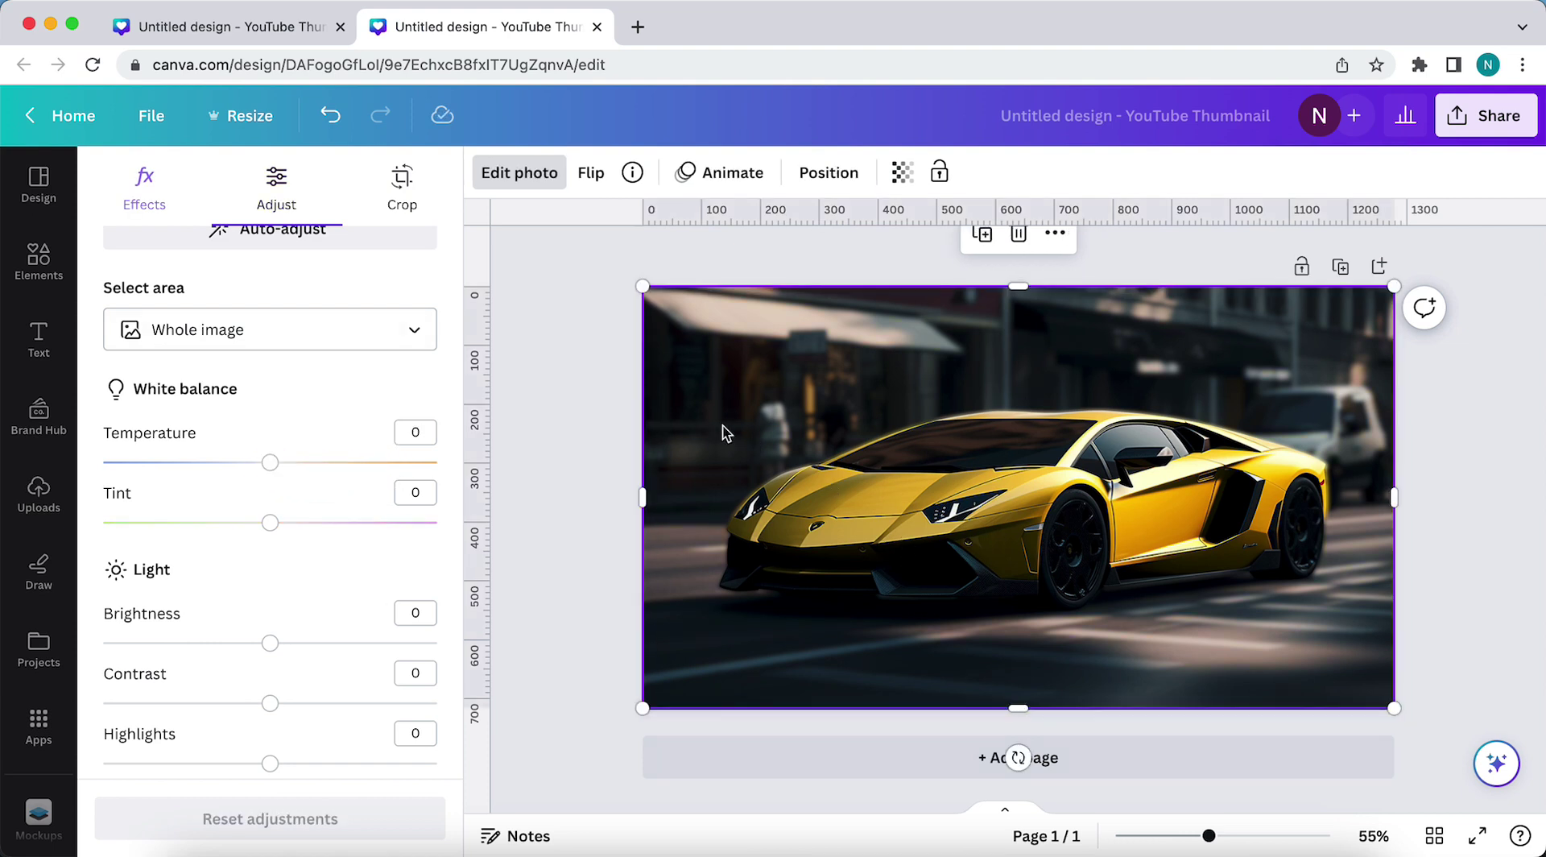
pyautogui.moveTo(269, 464); pyautogui.dragTo(388, 464)
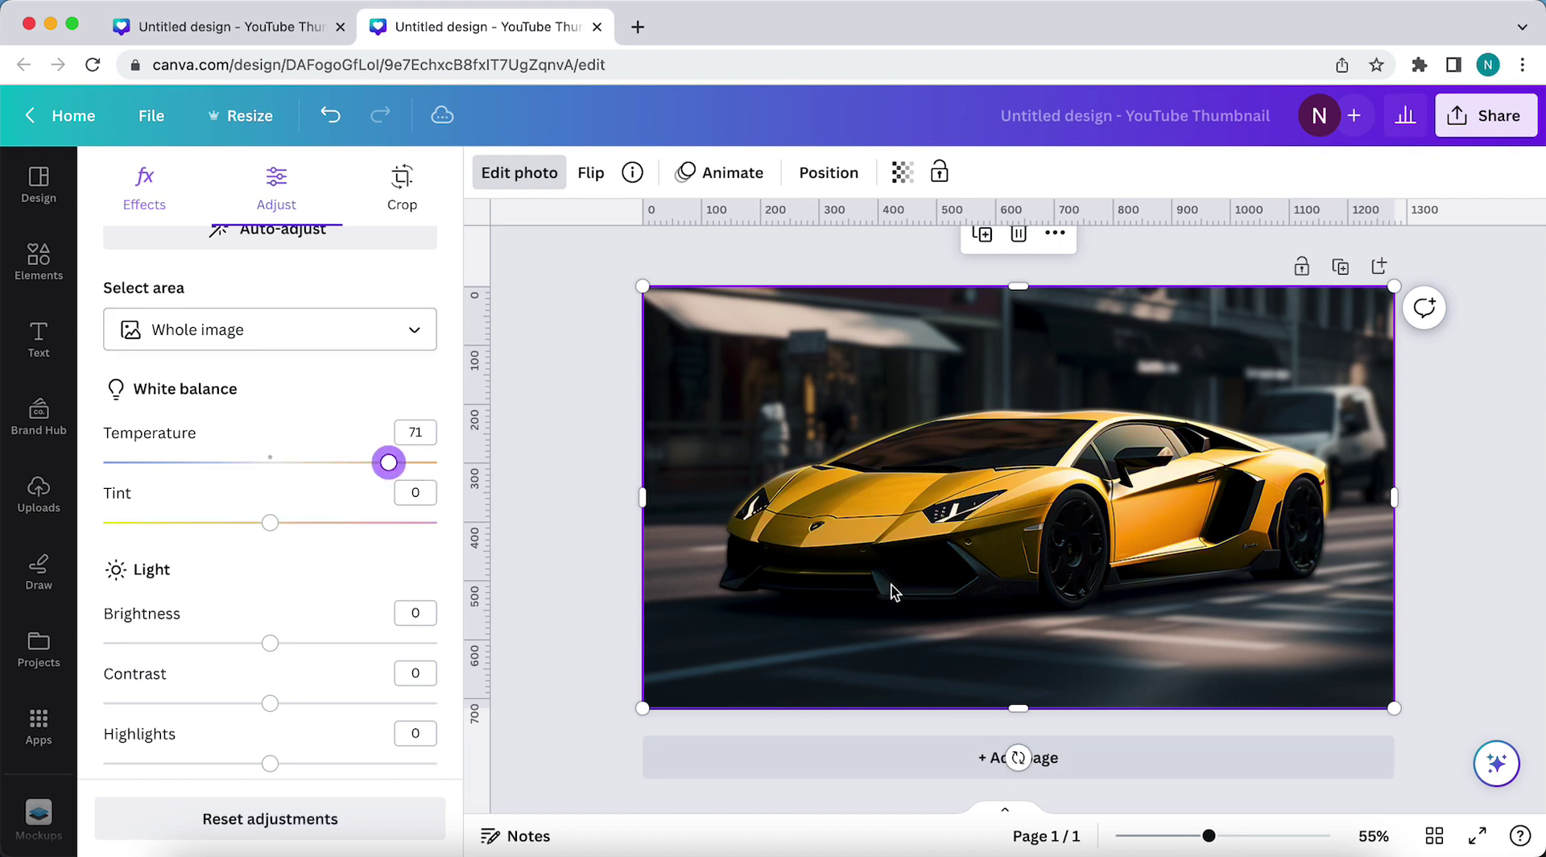
# Set the cut-out car's vibrance to 40 and its sharpness to 38
pyautogui.scroll(-5, 246, 605)
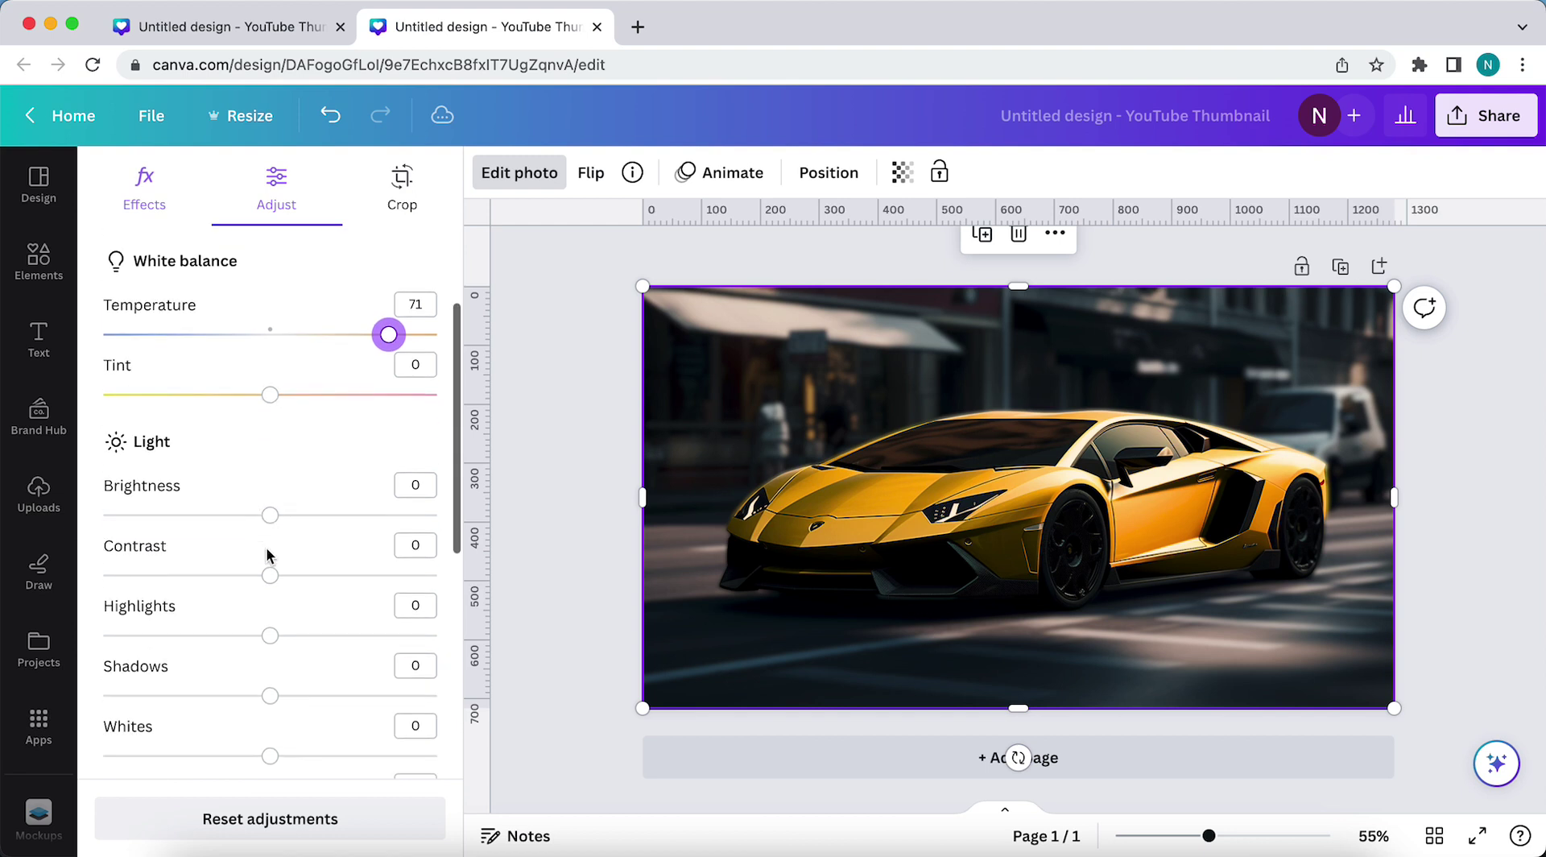
pyautogui.moveTo(270, 443)
pyautogui.mouseDown()
pyautogui.moveTo(344, 444)
pyautogui.moveTo(224, 444)
pyautogui.moveTo(270, 447)
pyautogui.mouseUp()
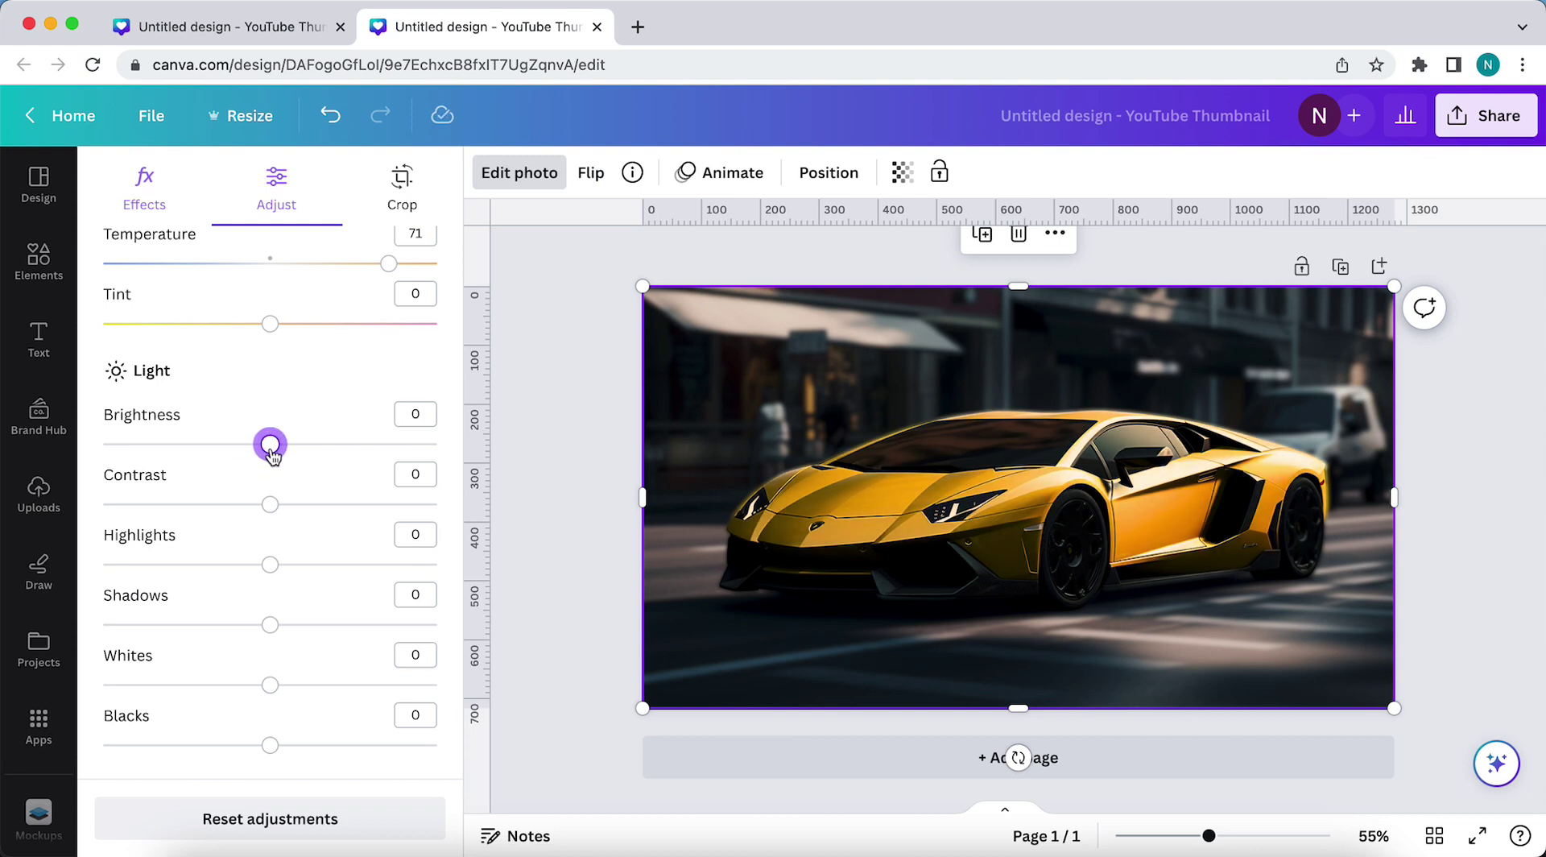
pyautogui.scroll(-3, 170, 592)
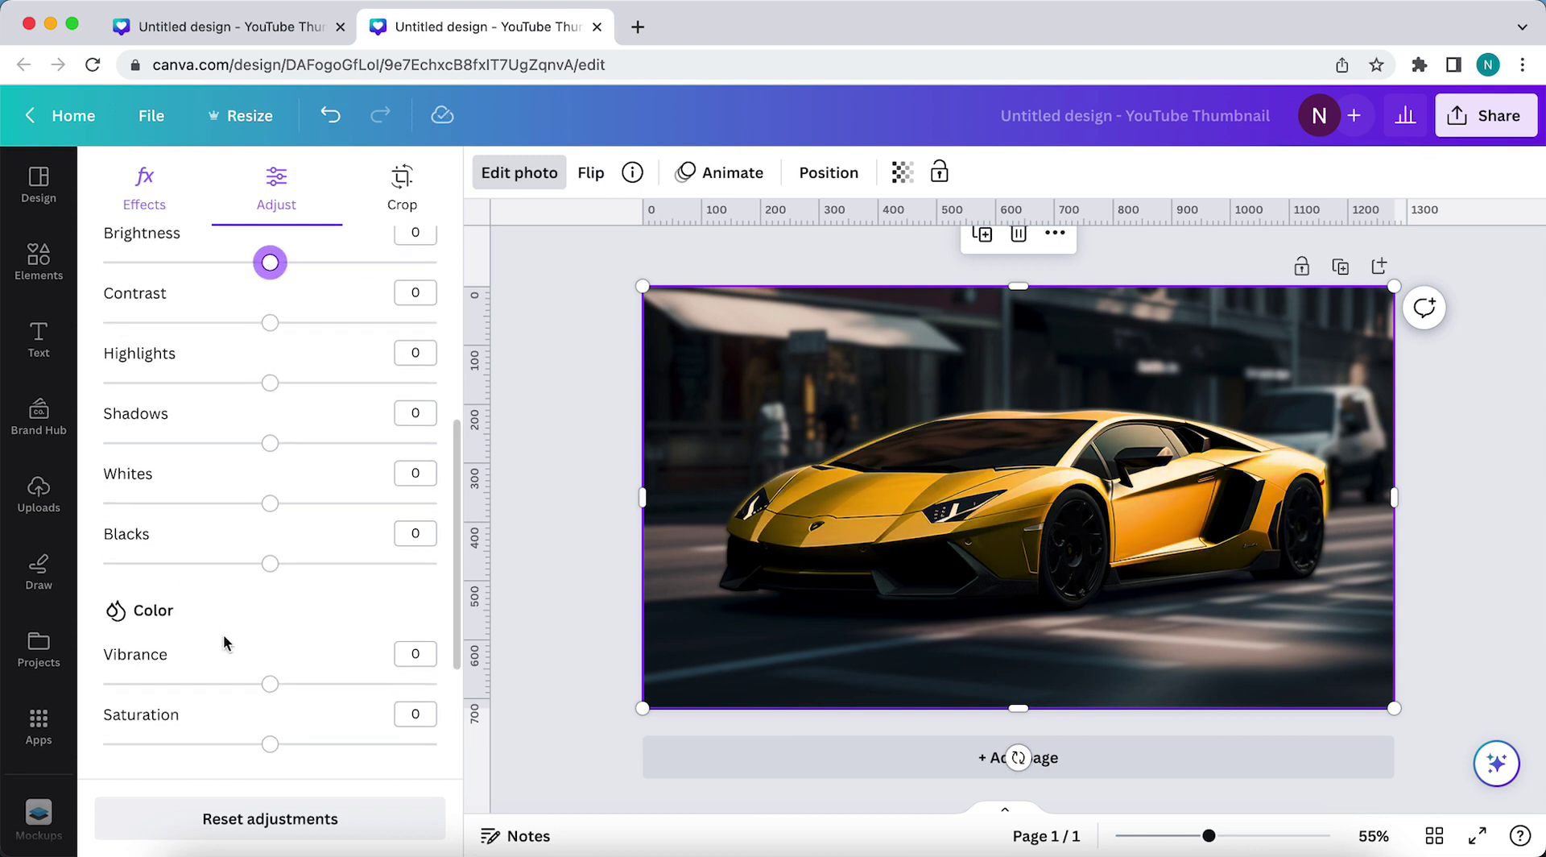
pyautogui.moveTo(269, 684); pyautogui.dragTo(337, 684)
pyautogui.scroll(-3, 242, 604)
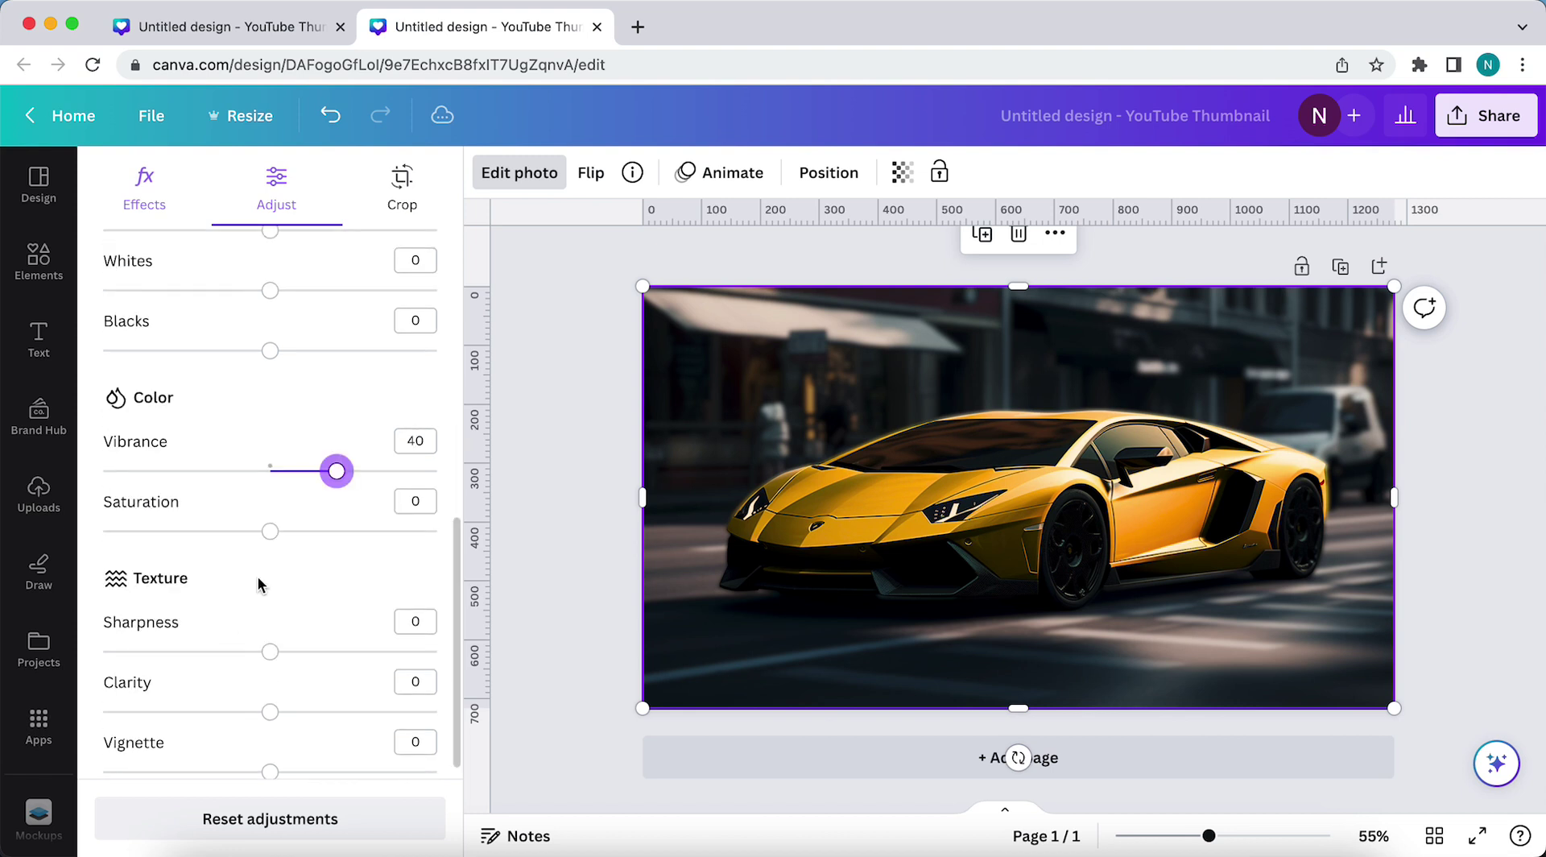
pyautogui.scroll(-1, 257, 588)
pyautogui.moveTo(270, 632); pyautogui.dragTo(332, 631)
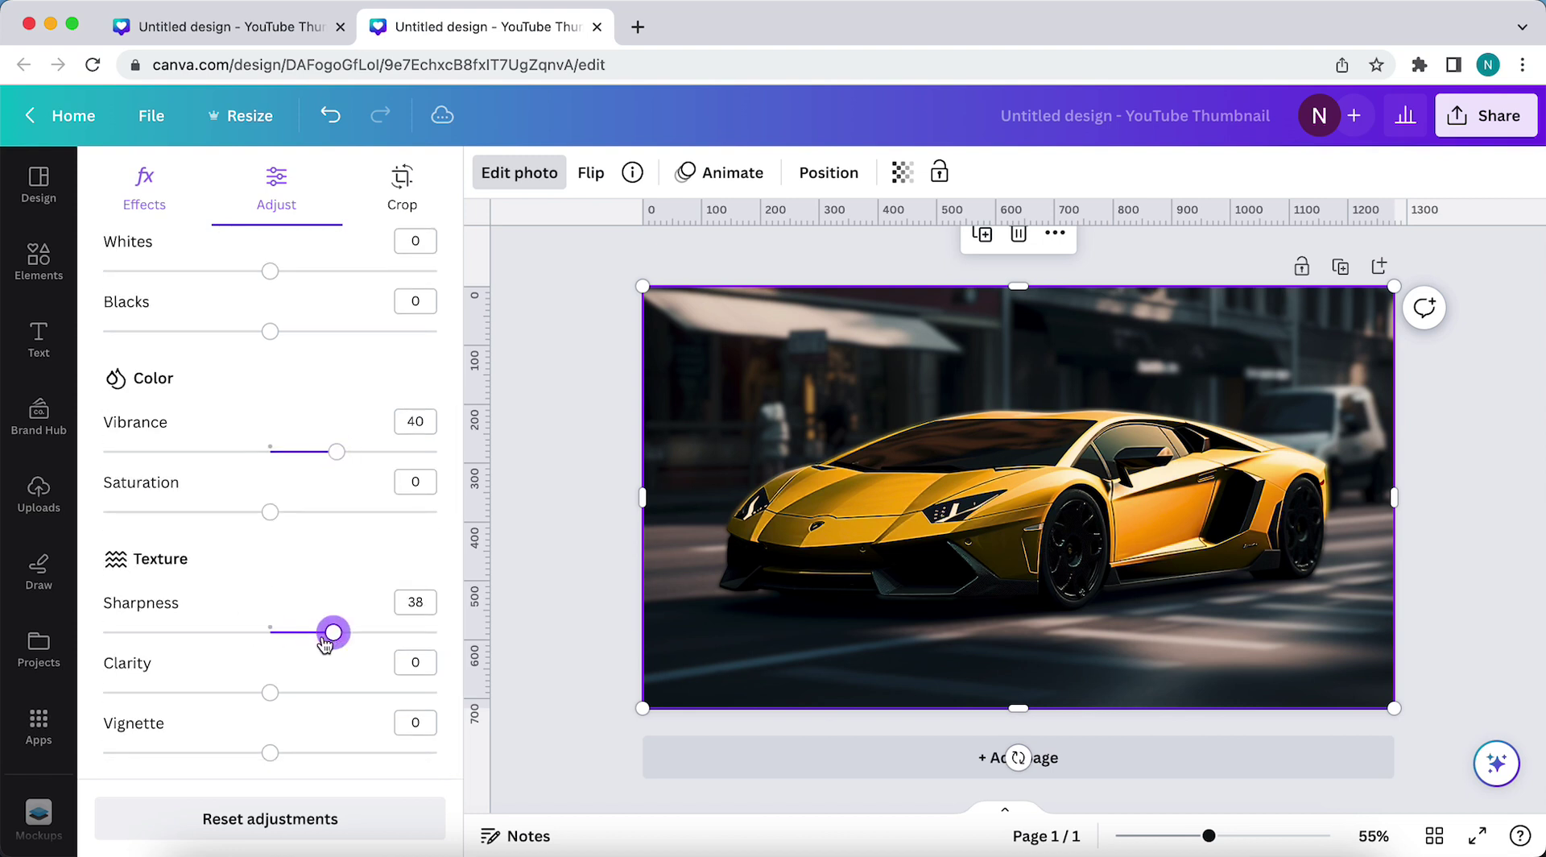
# Set the vignette of the background image layer to 100 and deselect everything
pyautogui.scroll(3, 330, 636)
pyautogui.click(828, 172)
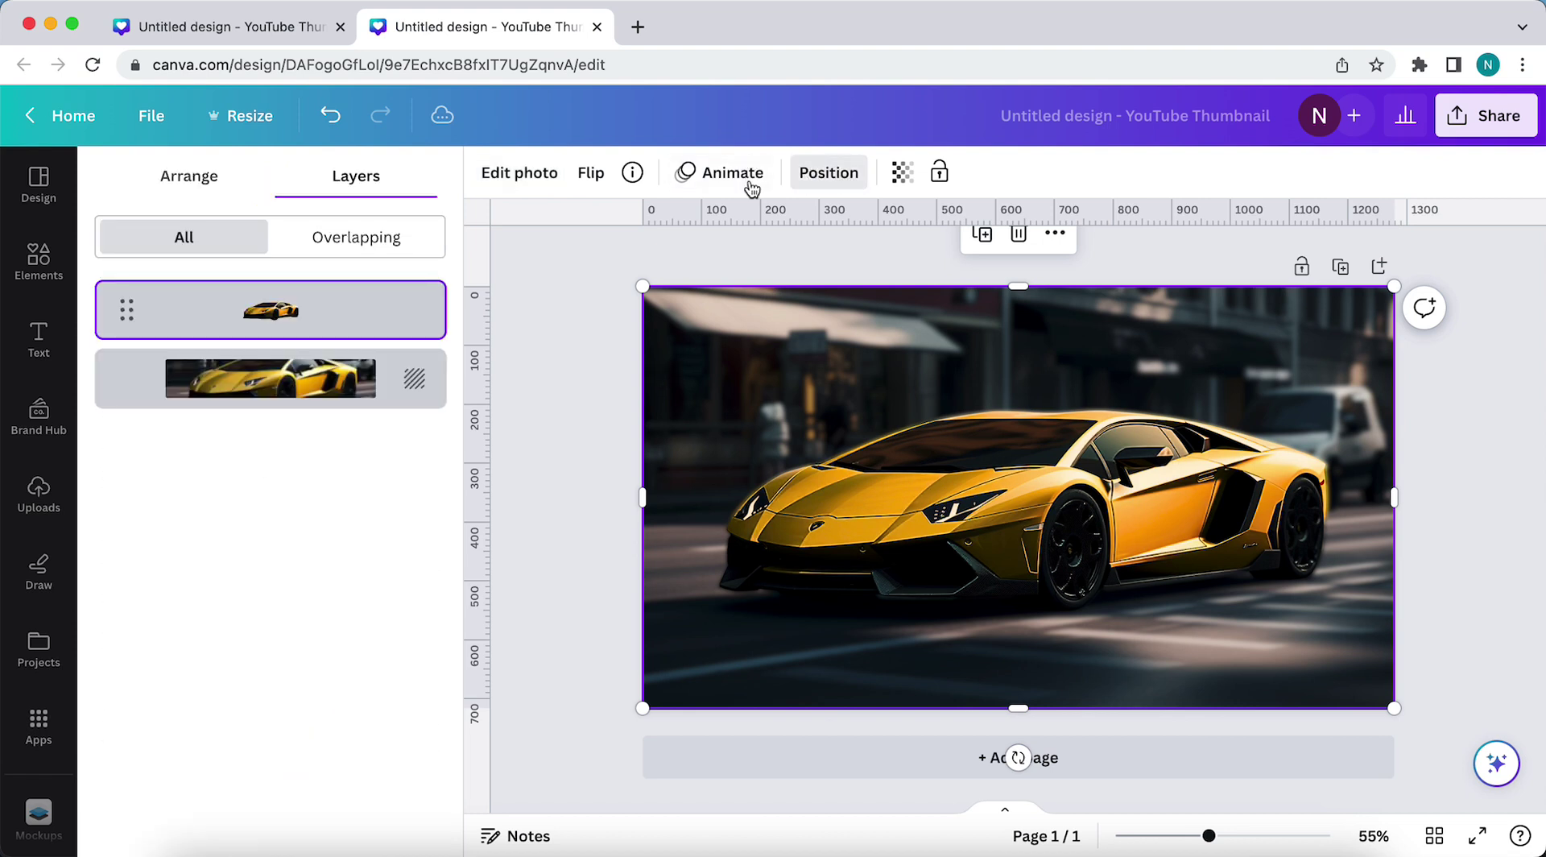
pyautogui.click(250, 377)
pyautogui.click(552, 184)
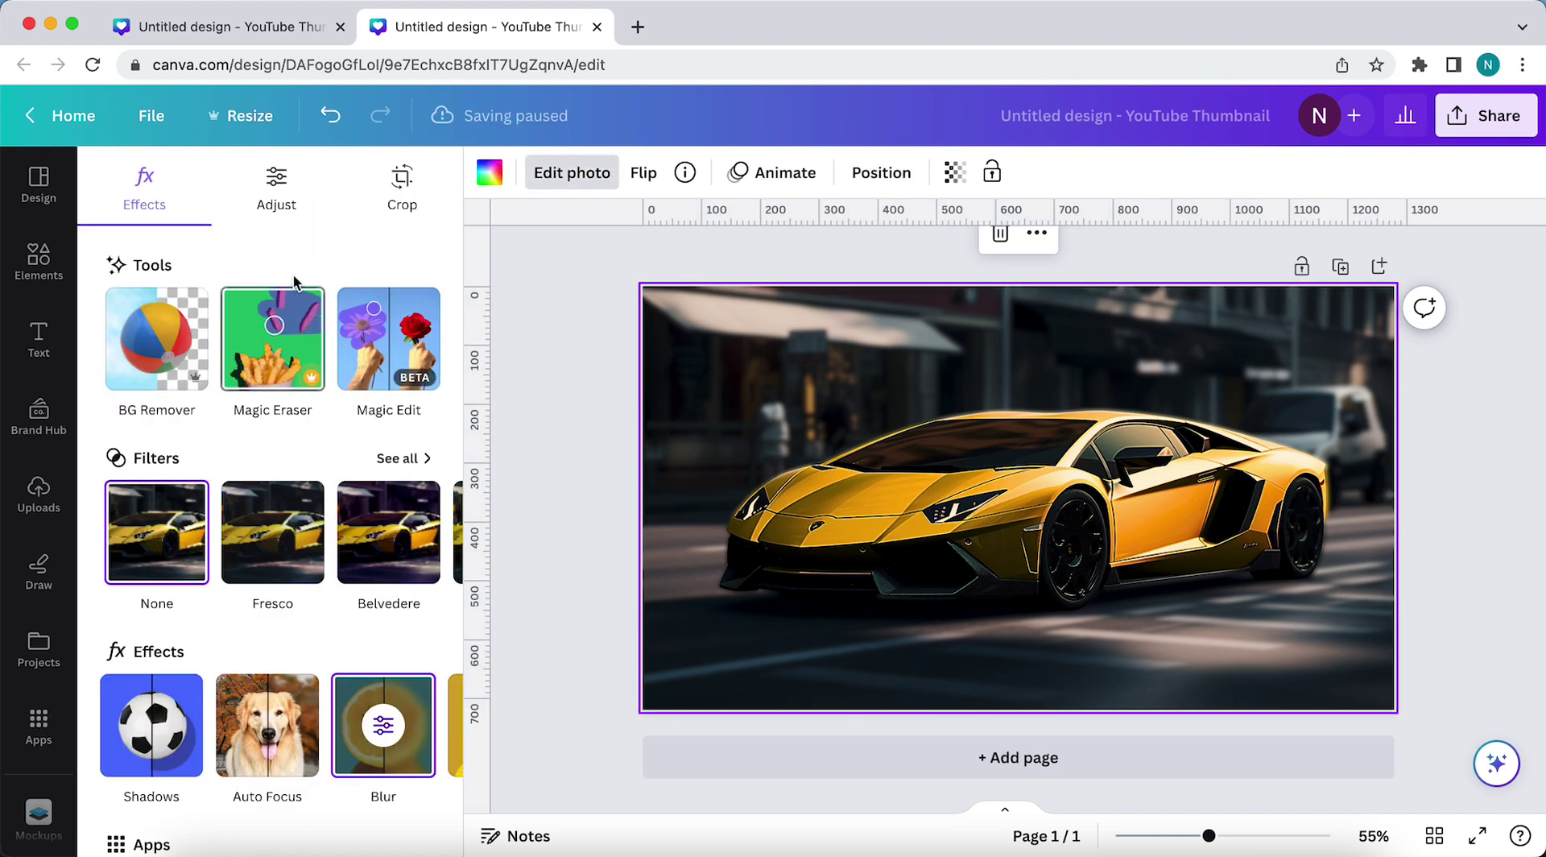
pyautogui.click(250, 211)
pyautogui.scroll(-4, 242, 459)
pyautogui.scroll(-1, 225, 523)
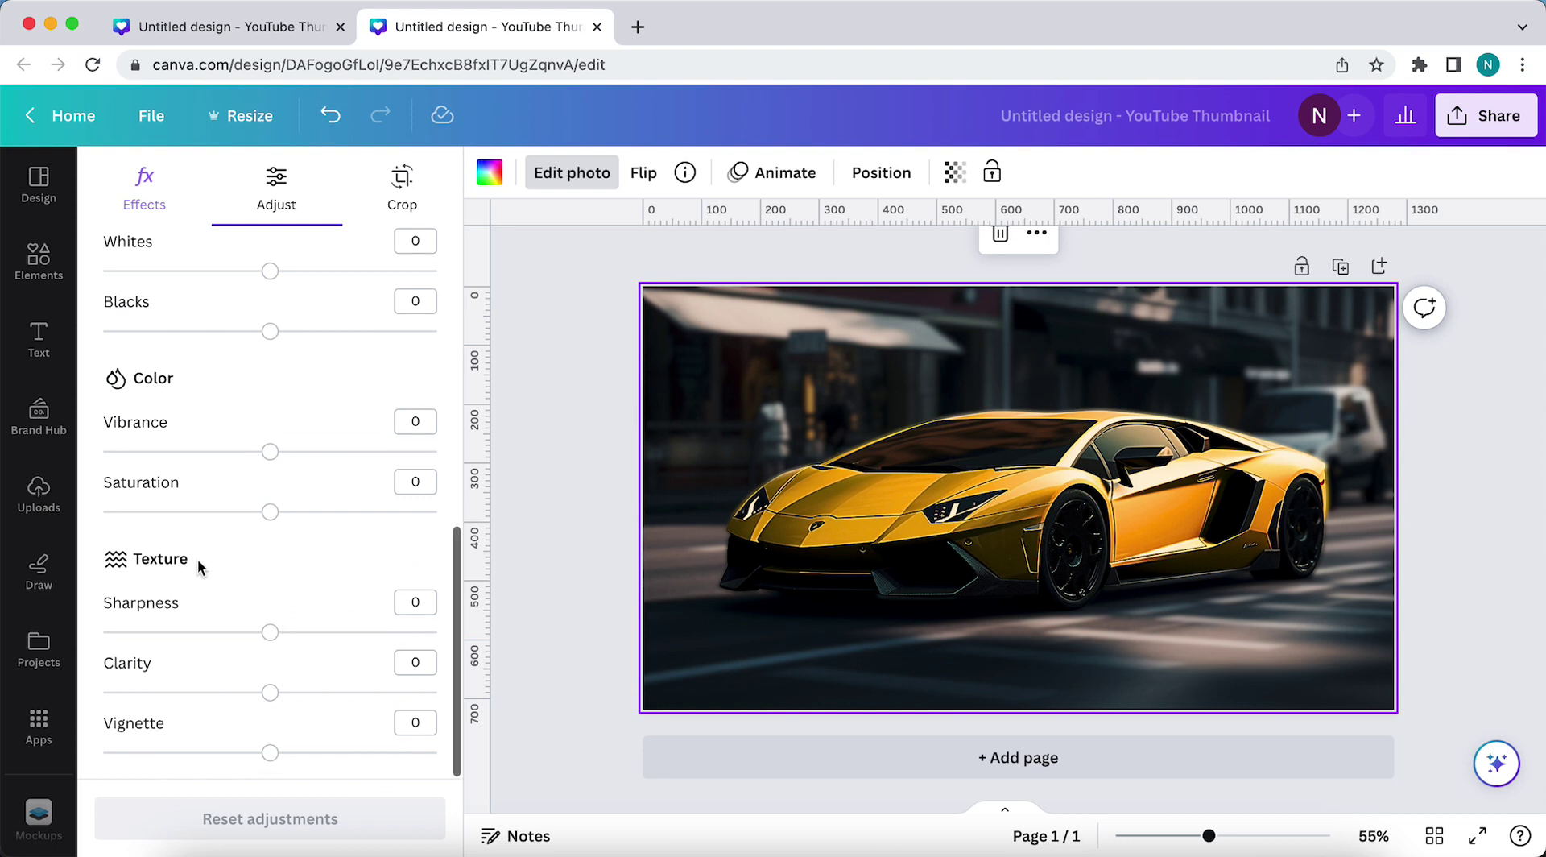
pyautogui.moveTo(270, 752); pyautogui.dragTo(459, 795)
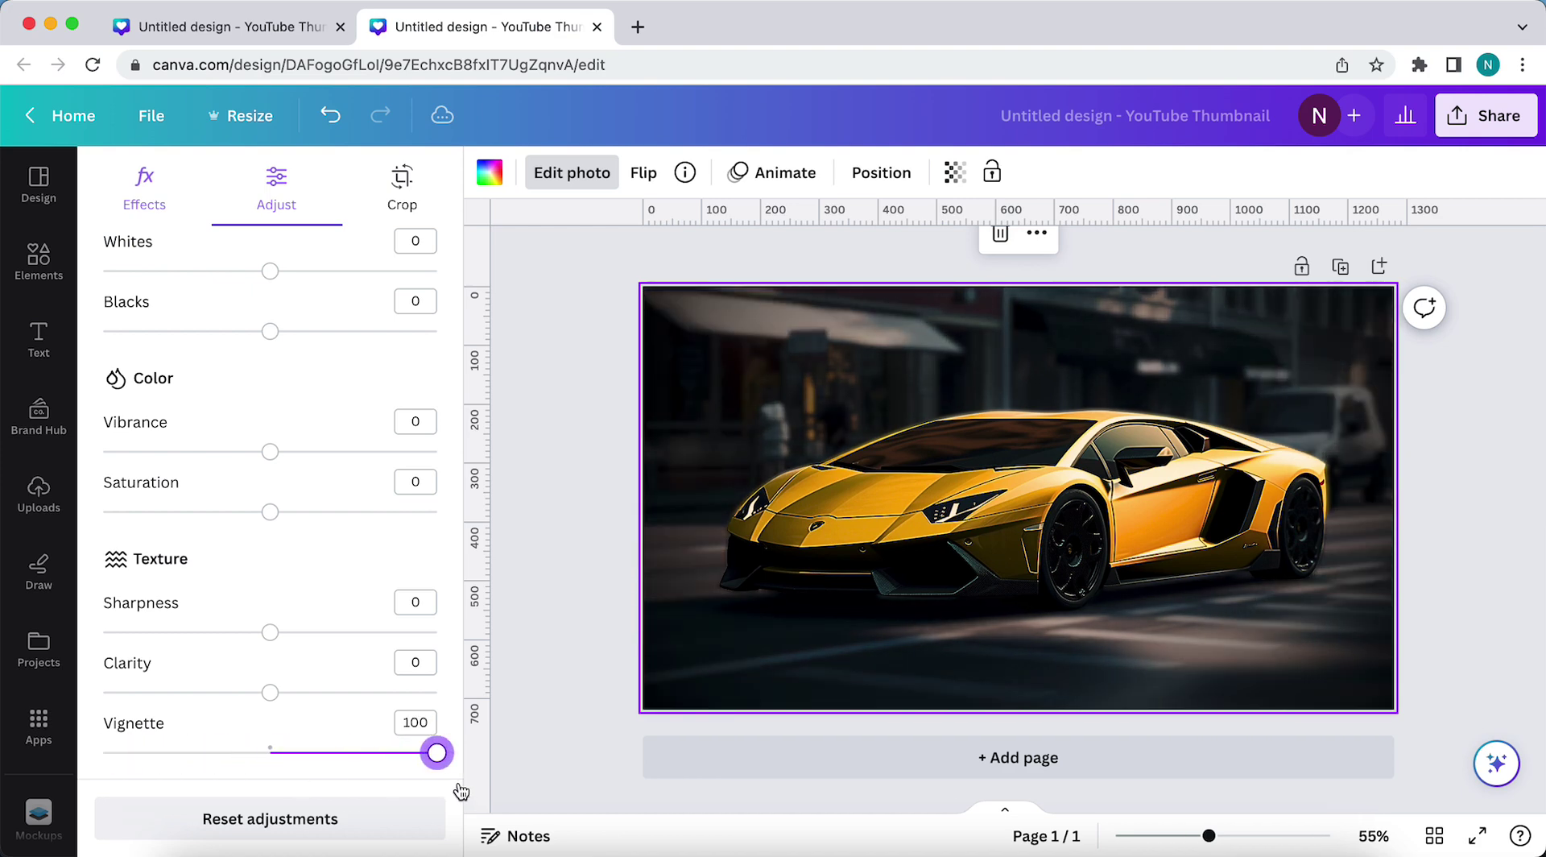
pyautogui.click(469, 587)
pyautogui.click(374, 561)
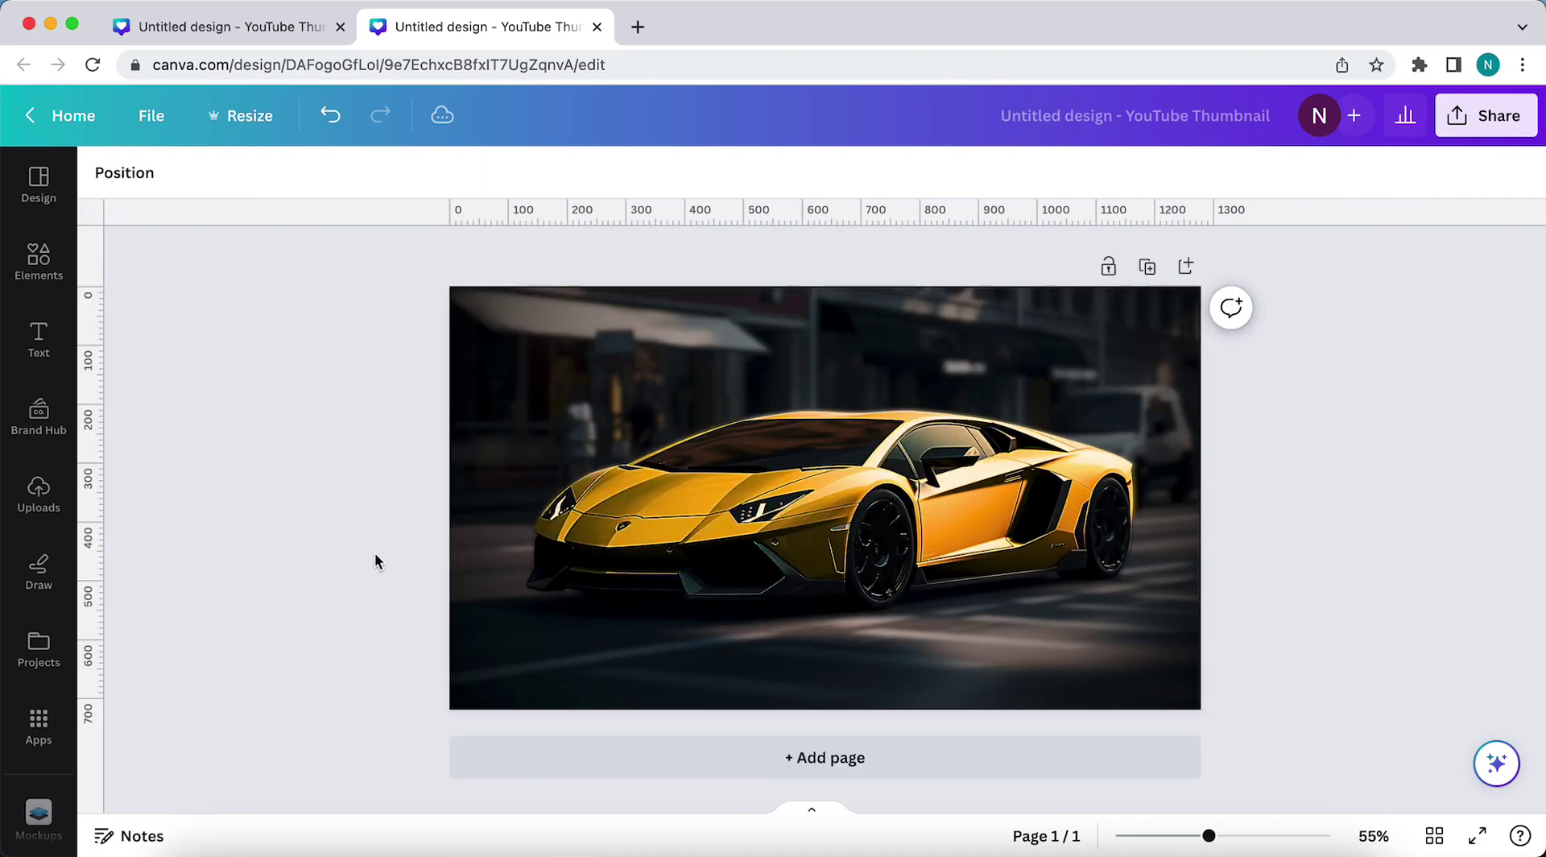